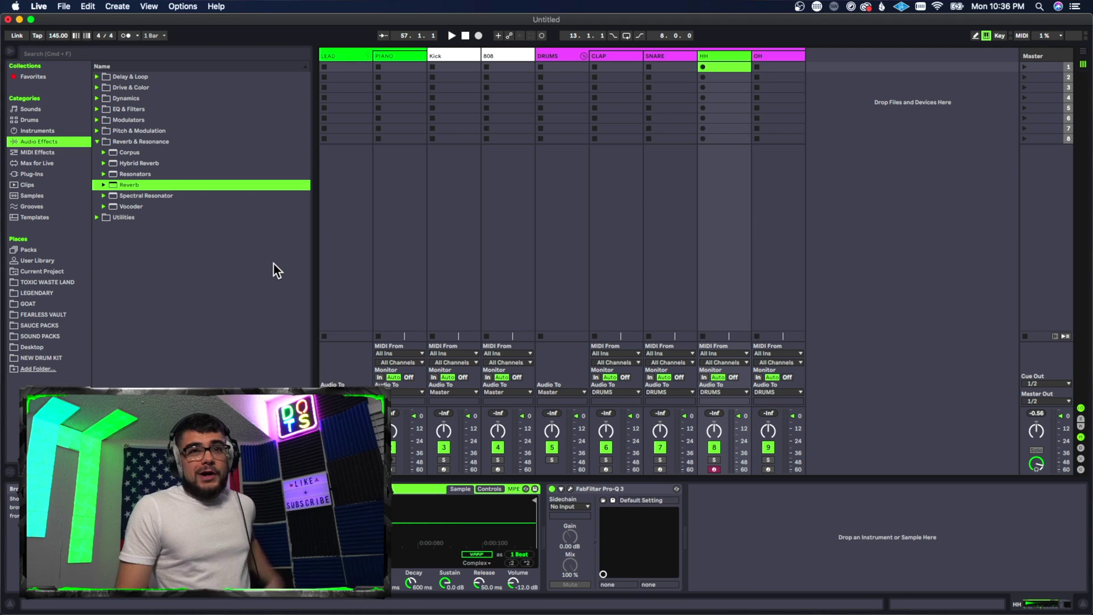
Browse the Grooves library and show the Groove Pool listing Hip Hop 1, Hip Hop 3 and Cymatics
click(35, 206)
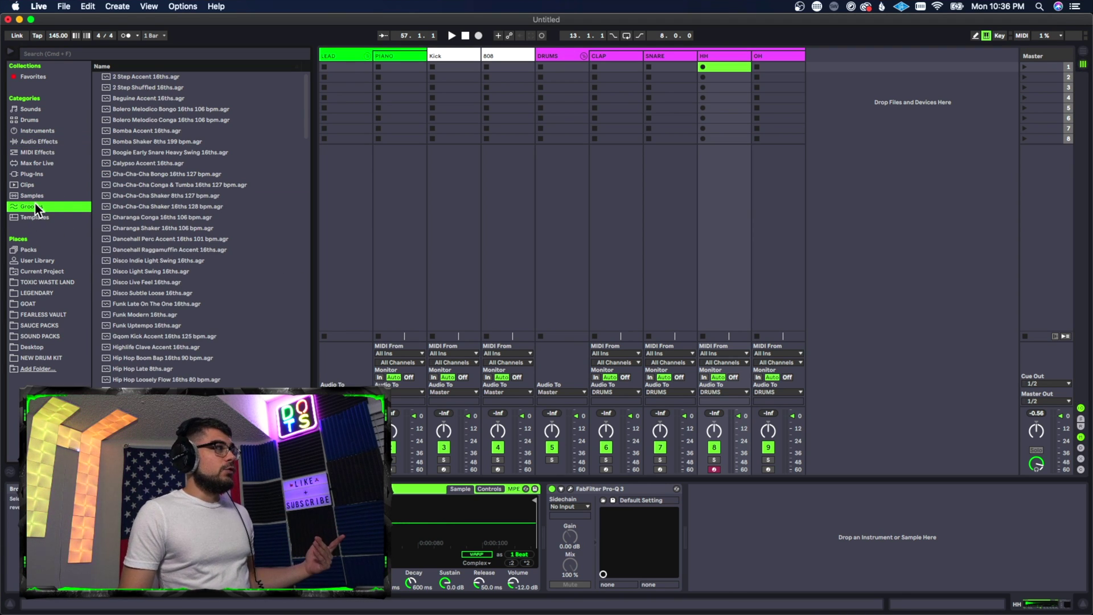
scroll(210, 258, down, 5)
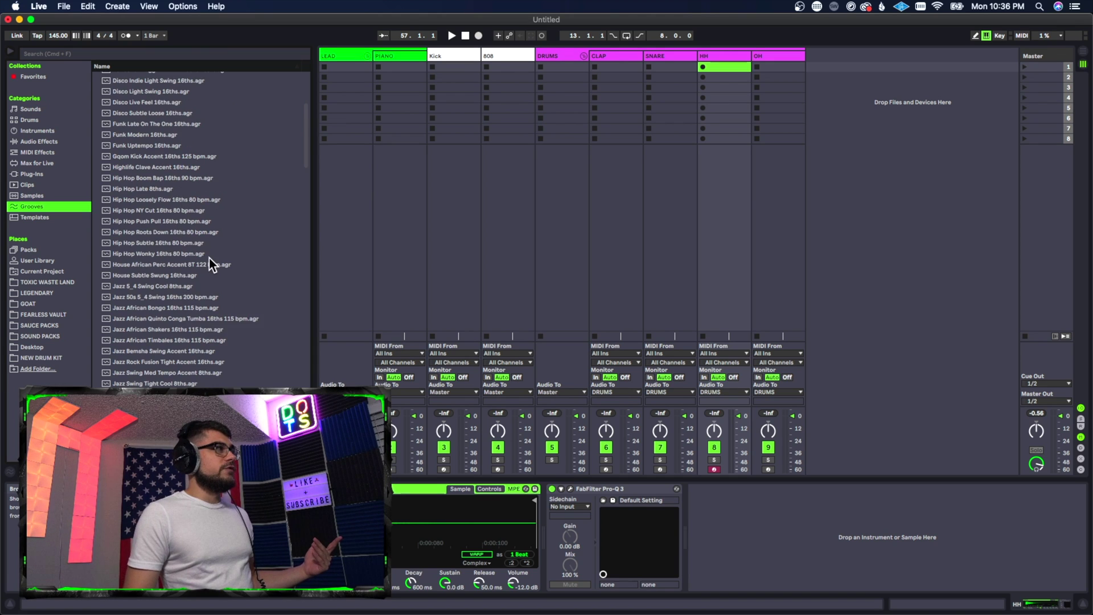
scroll(233, 329, down, 10)
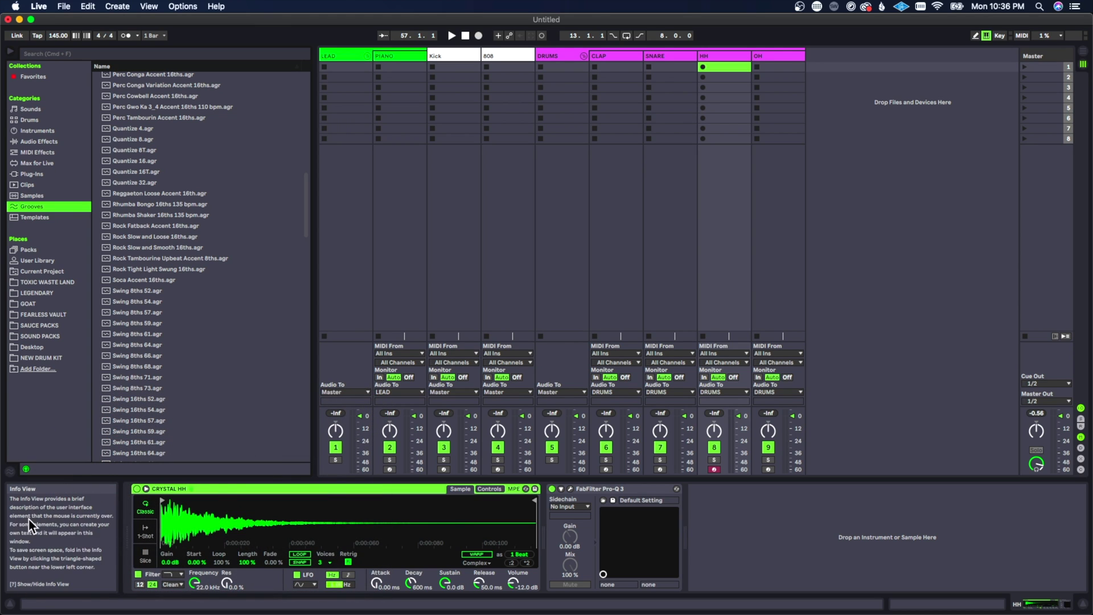
click(9, 471)
click(9, 470)
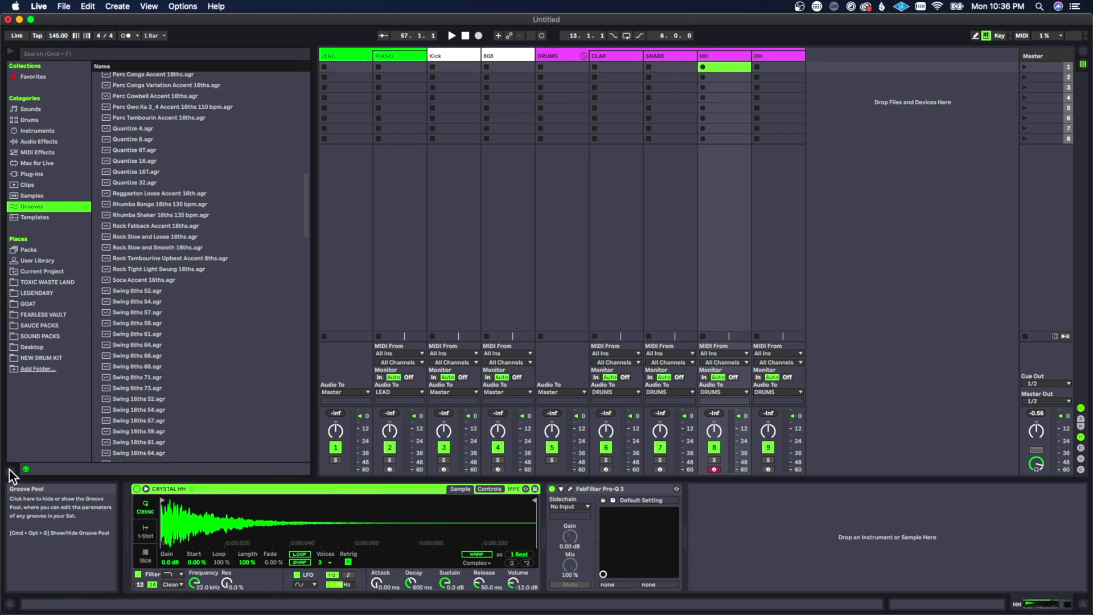
click(9, 470)
click(9, 470)
click(9, 470)
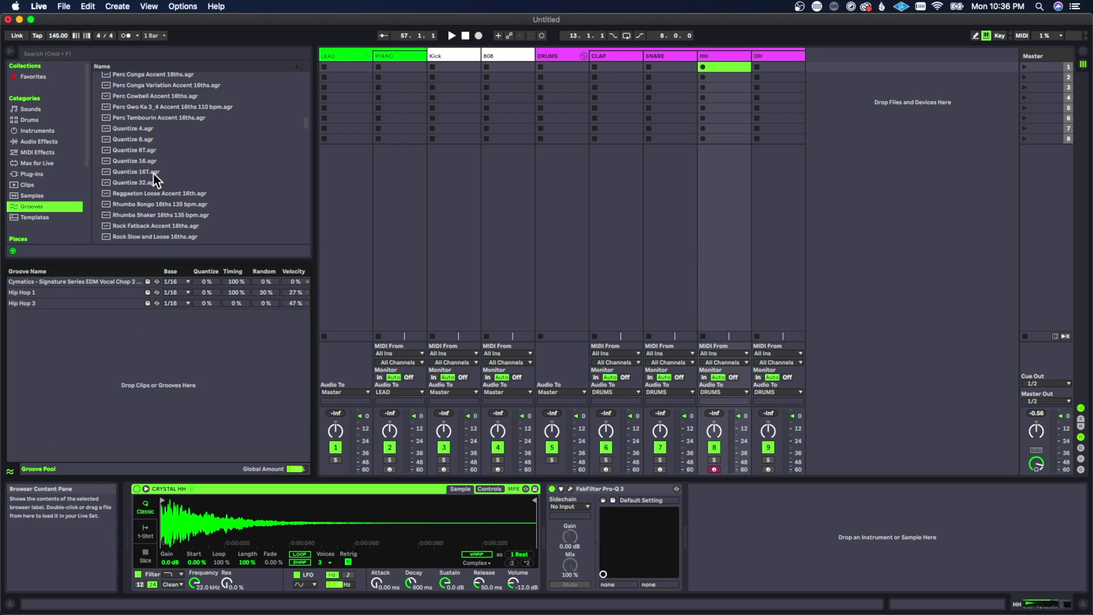
scroll(154, 173, down, 4)
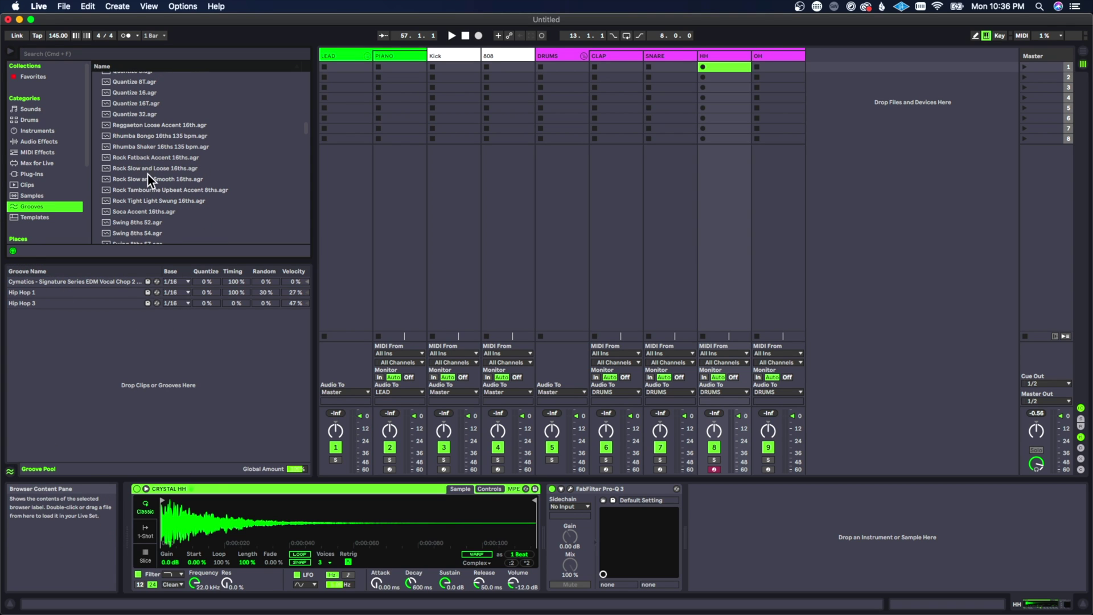
Load 'Rock Slow and Smooth 16ths.agr' into the Groove Pool beside the Hip Hop and Cymatics grooves
double_click(155, 173)
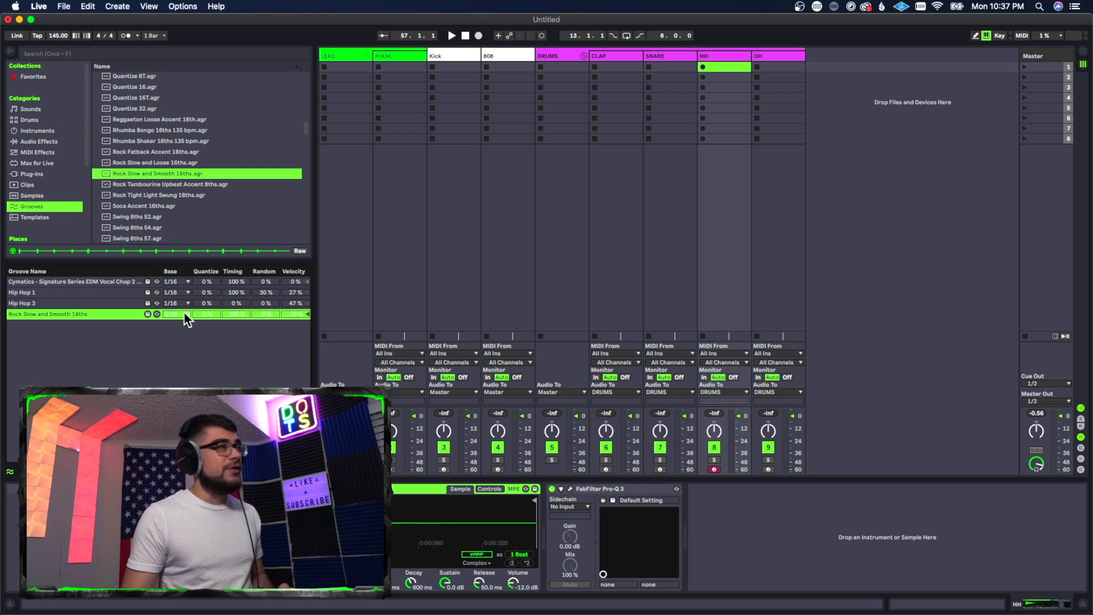
Create an HH clip with C3 notes at 1.1.1 and 1.1.3, duplicate them across the bar, and launch it
double_click(723, 67)
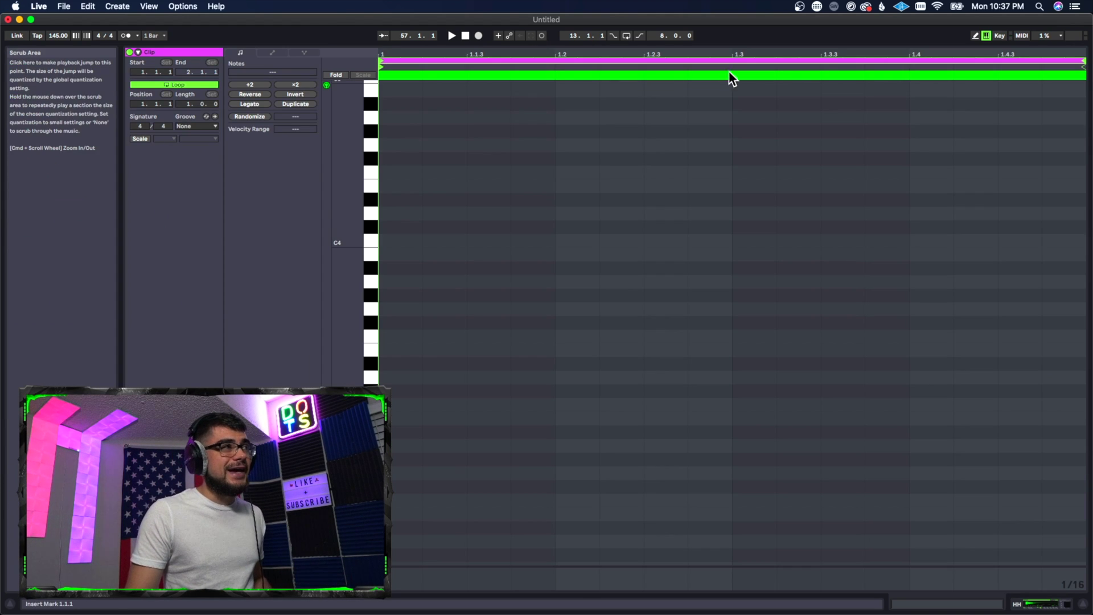
click(406, 404)
click(488, 404)
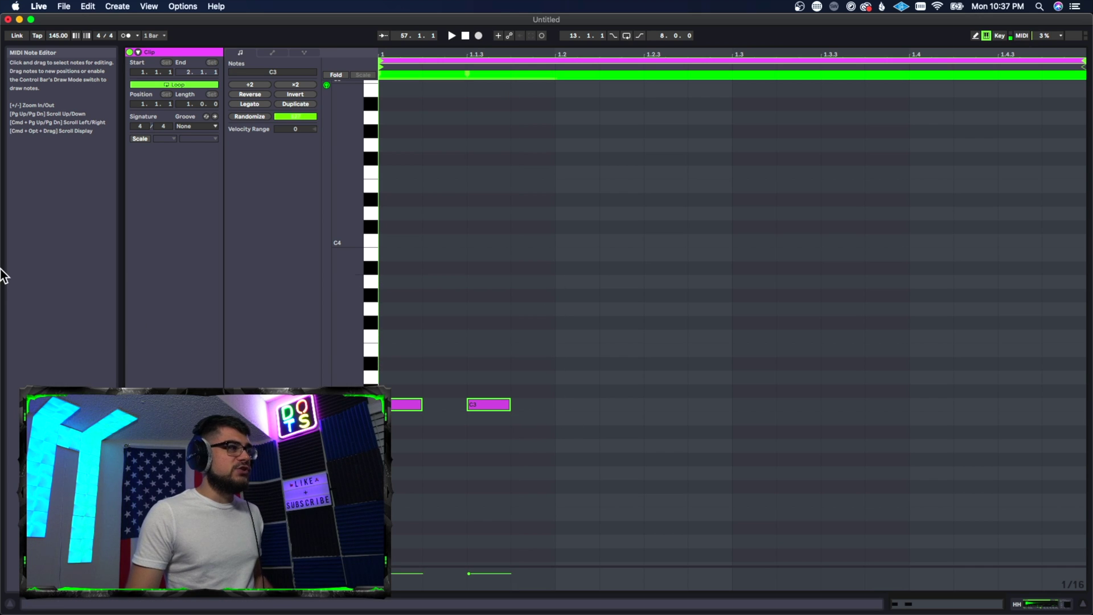
key(super+d)
key(super+d)
key(super+d)
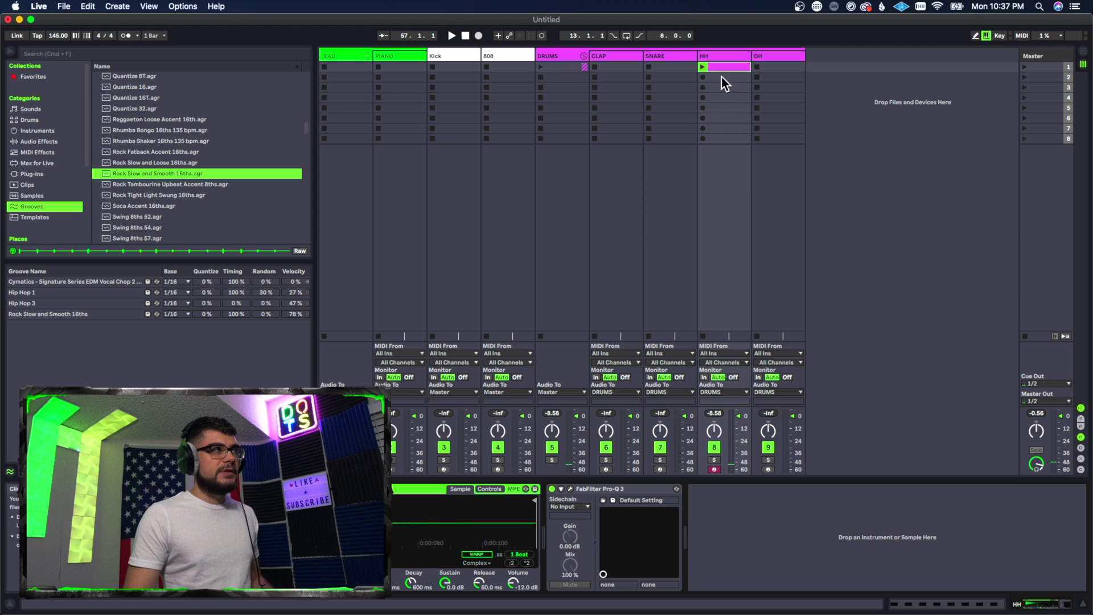
click(702, 67)
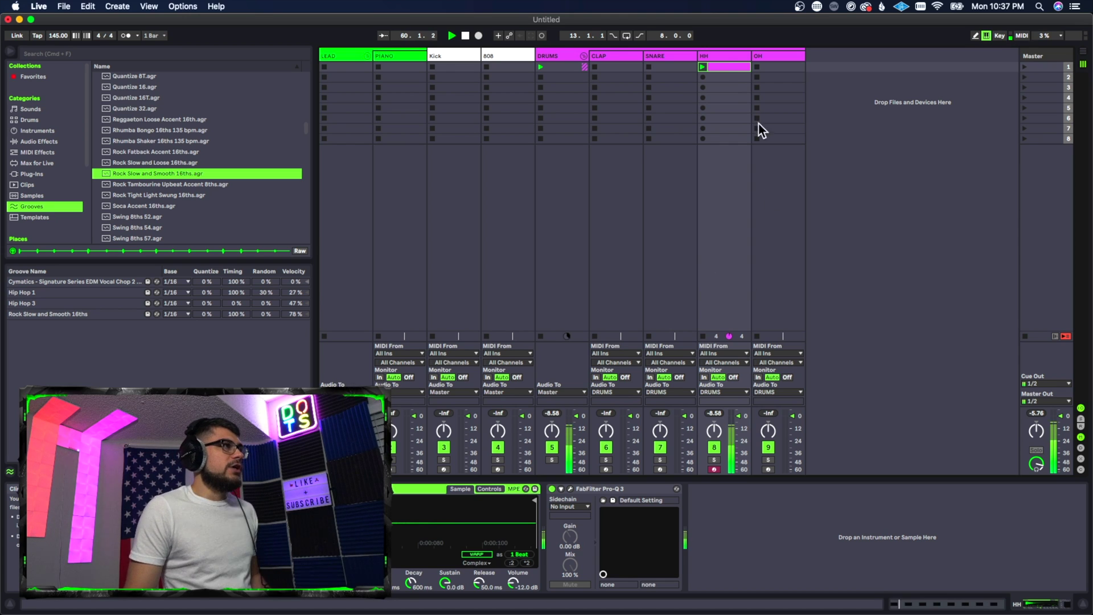
Assign Rock Slow and Smooth 16ths as the HH clip's groove in Clip View
double_click(728, 66)
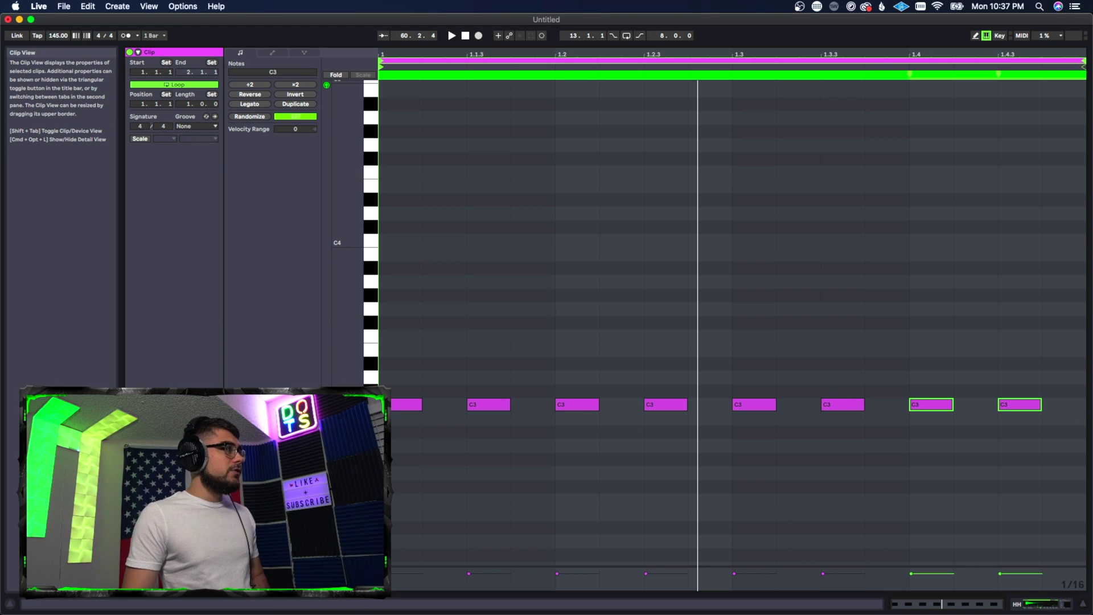
click(205, 127)
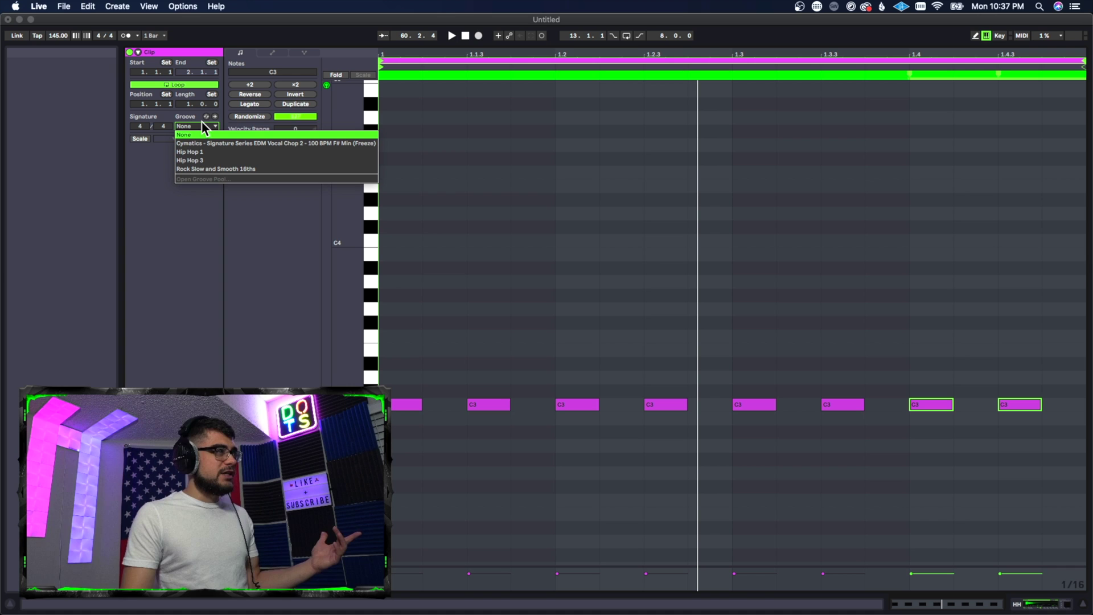
click(207, 169)
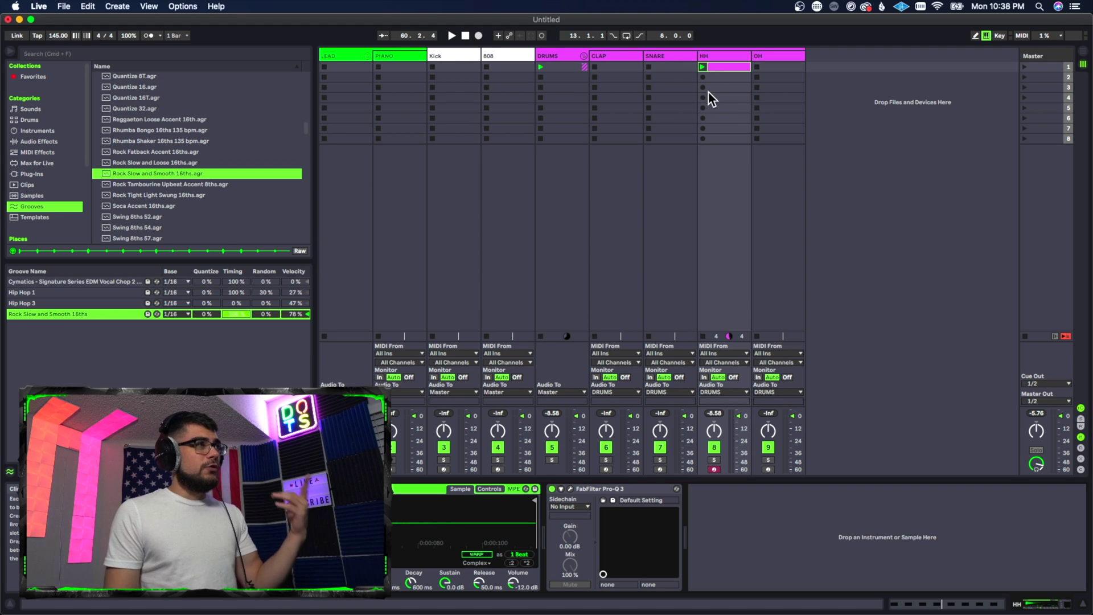
double_click(718, 67)
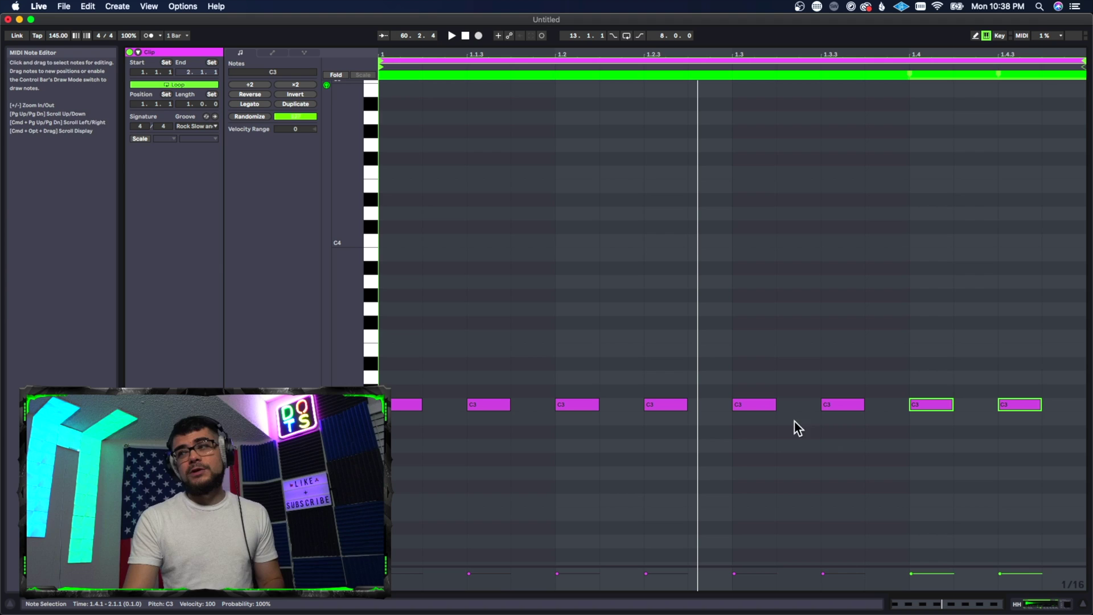
scroll(735, 410, down, 2)
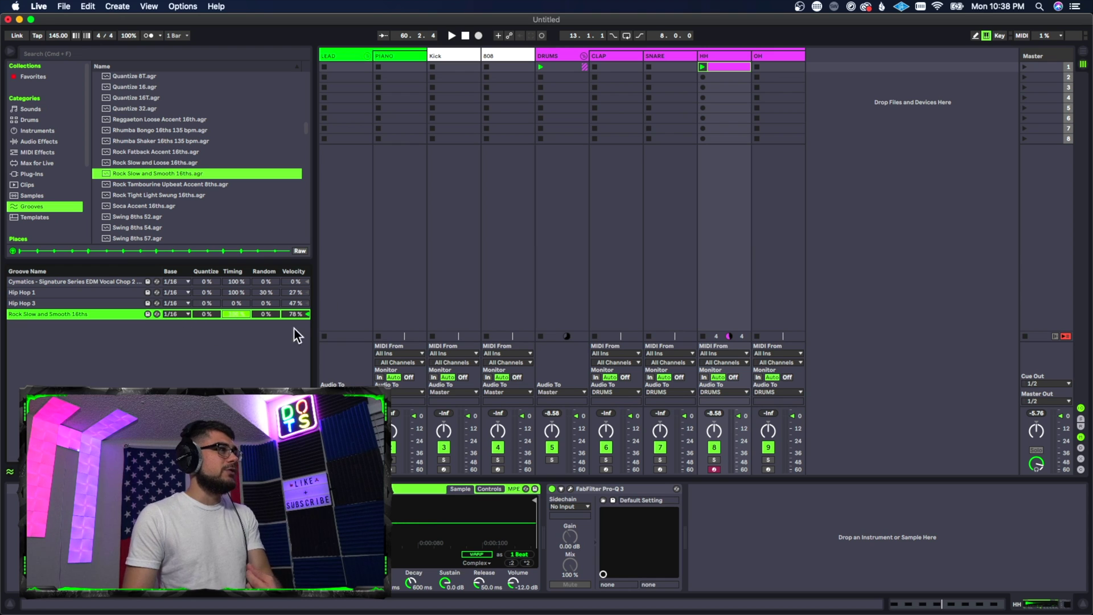
click(179, 315)
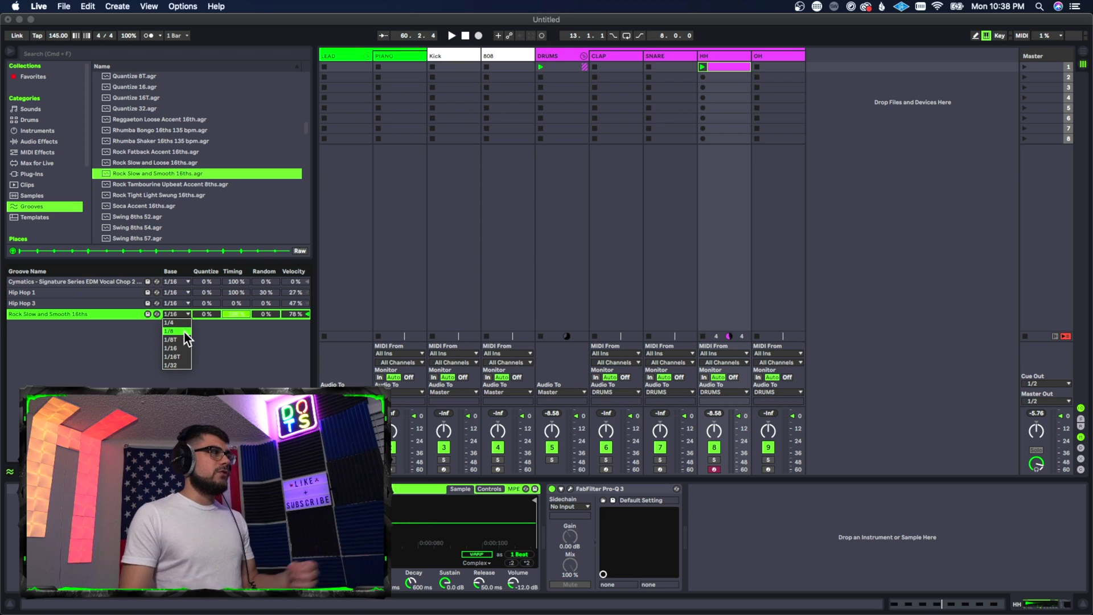
click(235, 353)
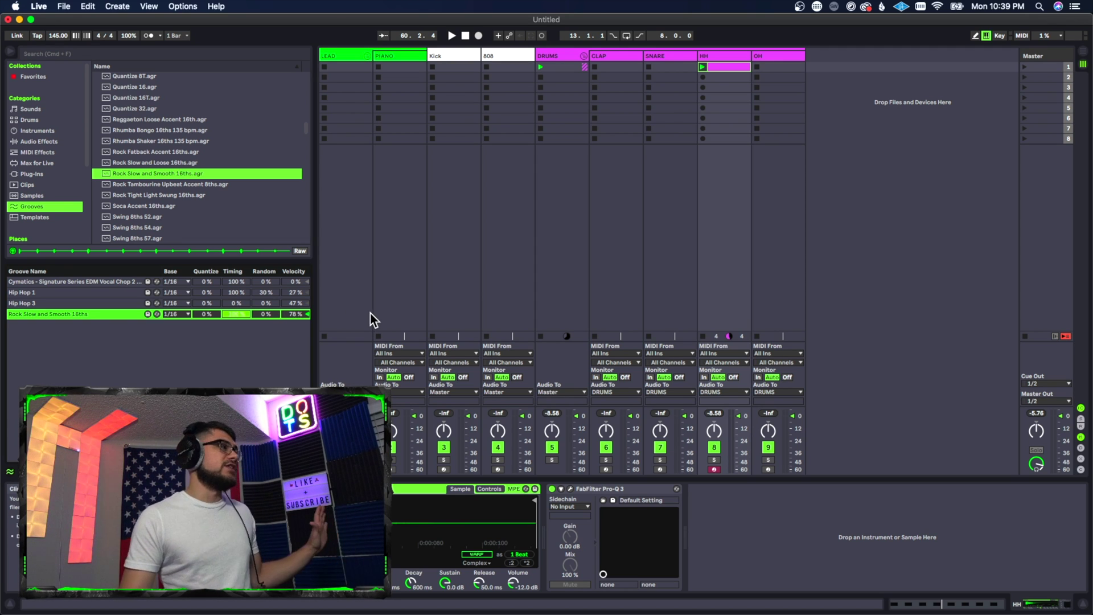
While the hi-hat plays, drop the groove's Velocity amount to 13% and raise Random slightly
key(space)
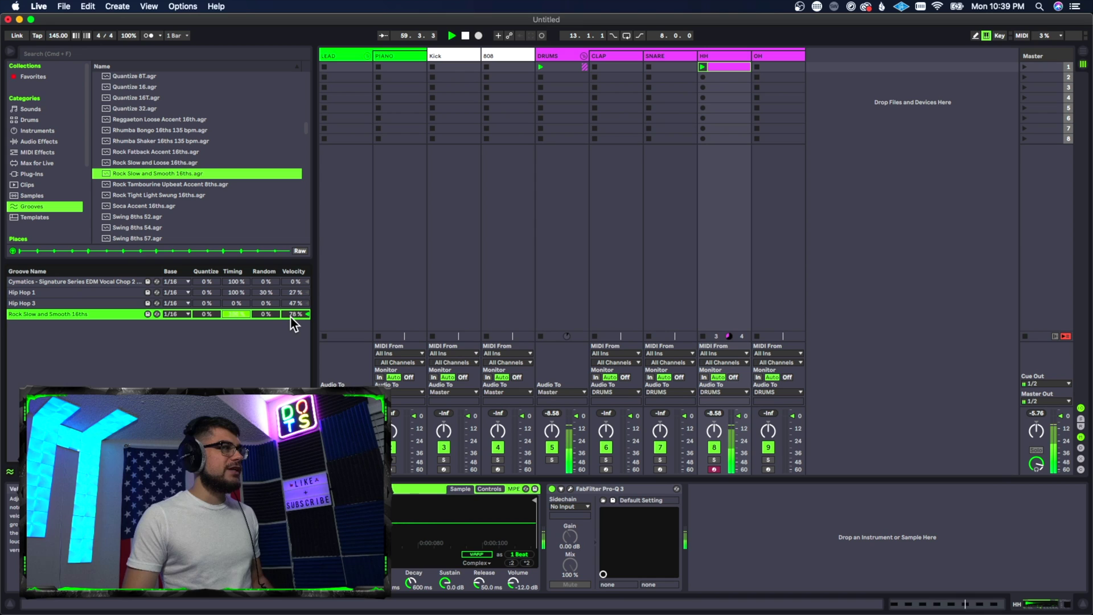
drag(295, 315, 295, 394)
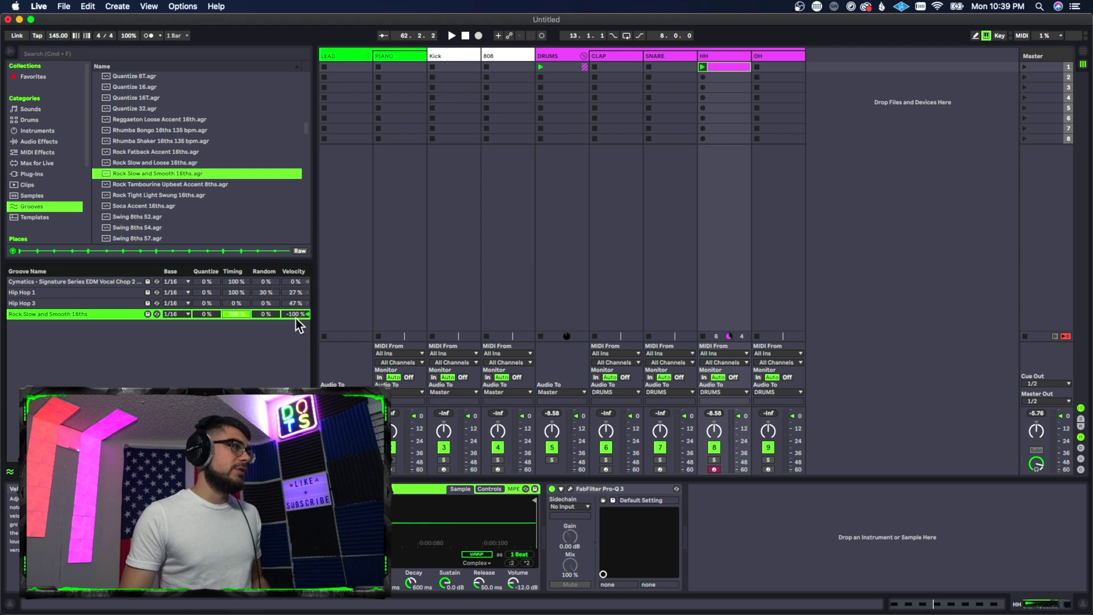
drag(295, 314, 268, 313)
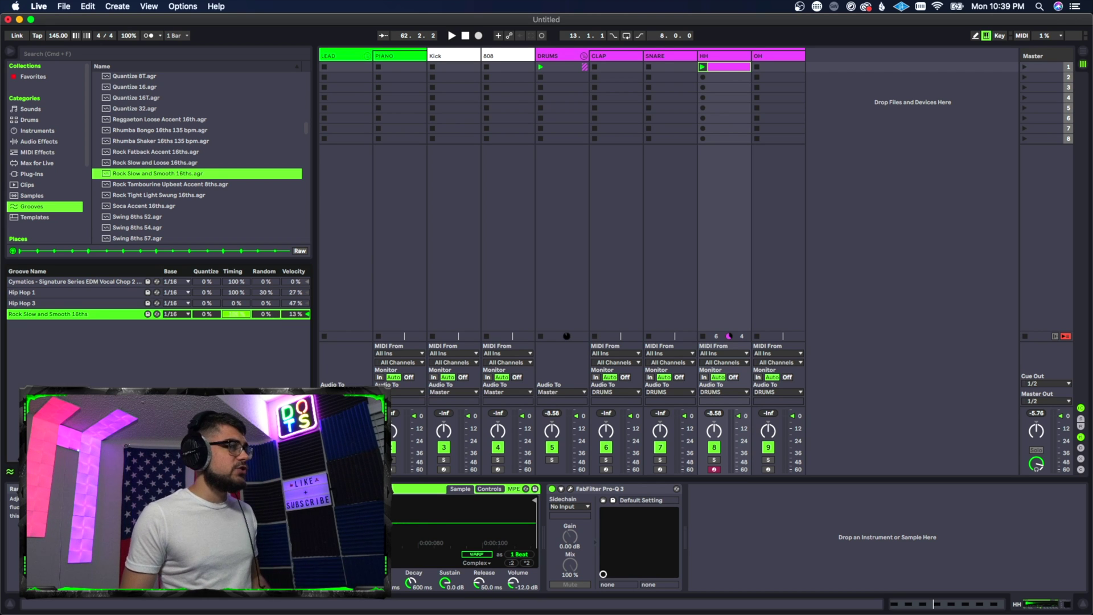
drag(266, 314, 266, 304)
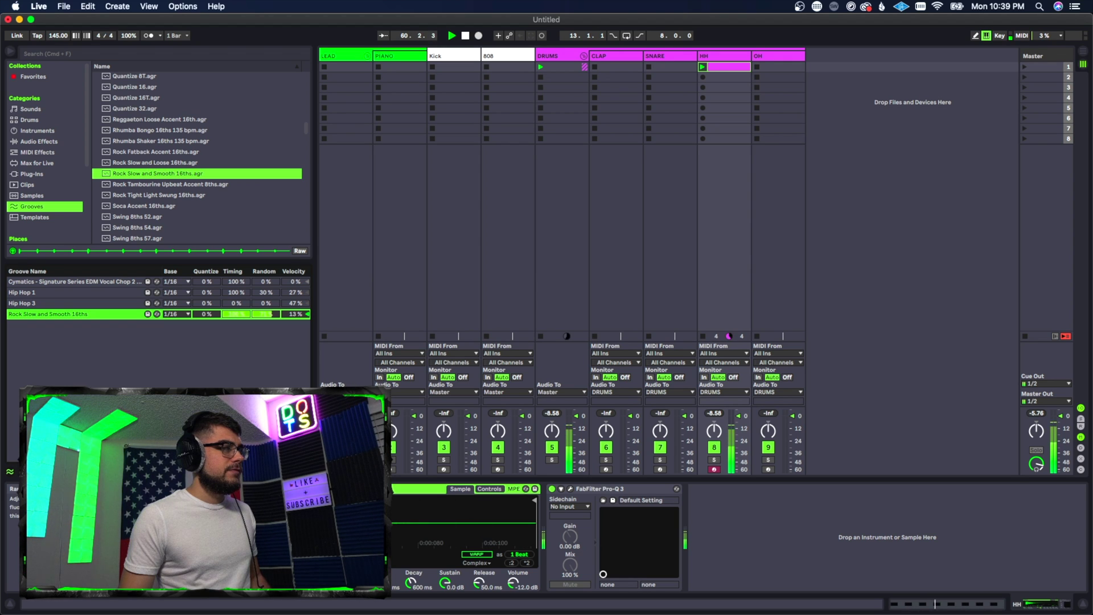
Audition the groove with Timing at 0% and raised again, then reset Random and Velocity to 0%
key(space)
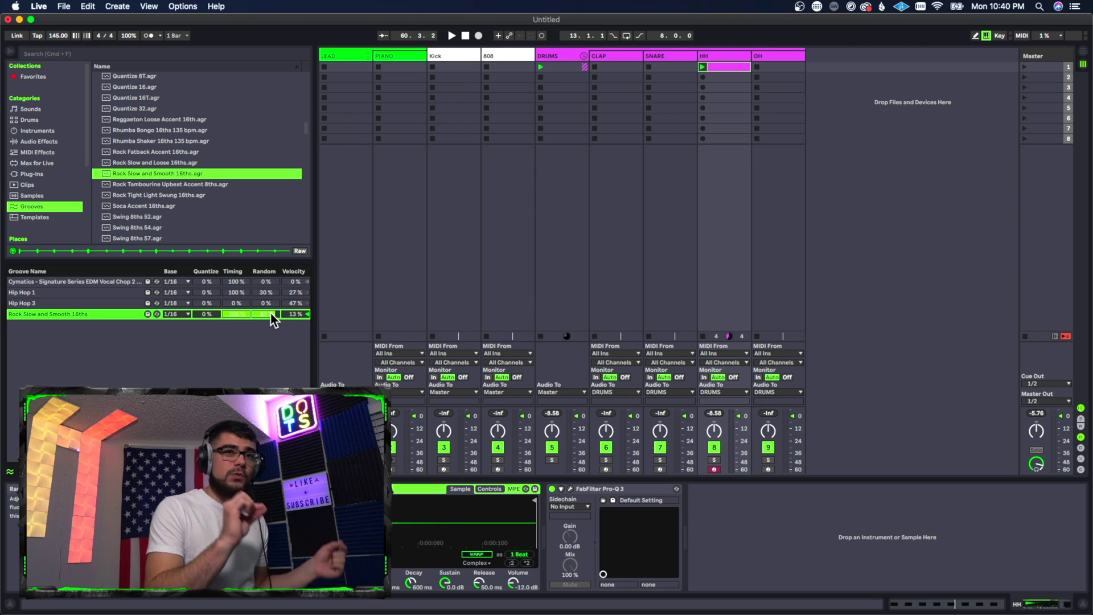
key(space)
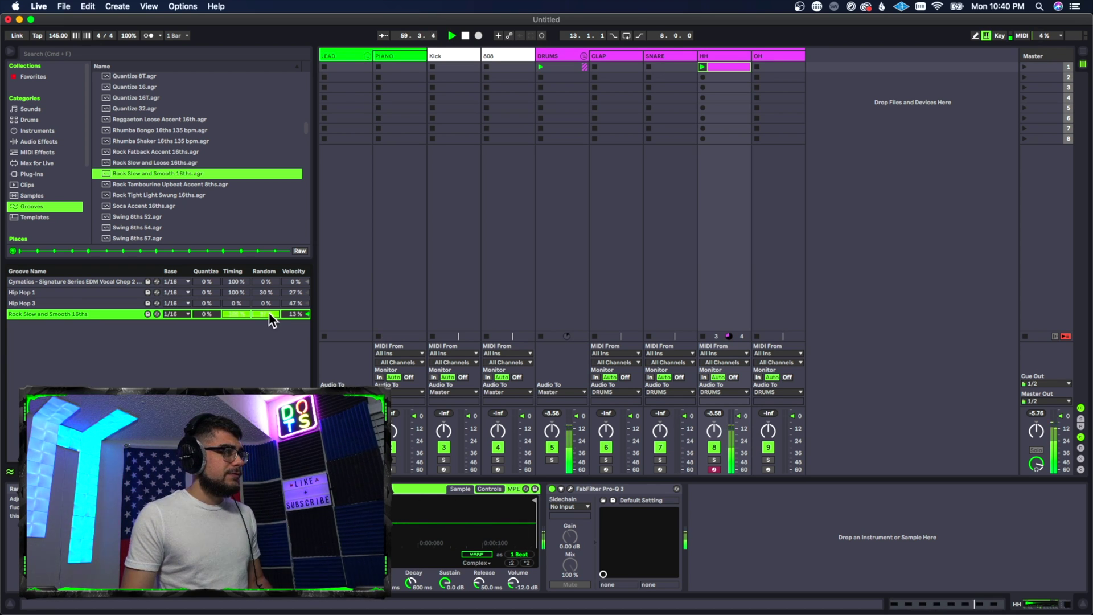
key(space)
key(space)
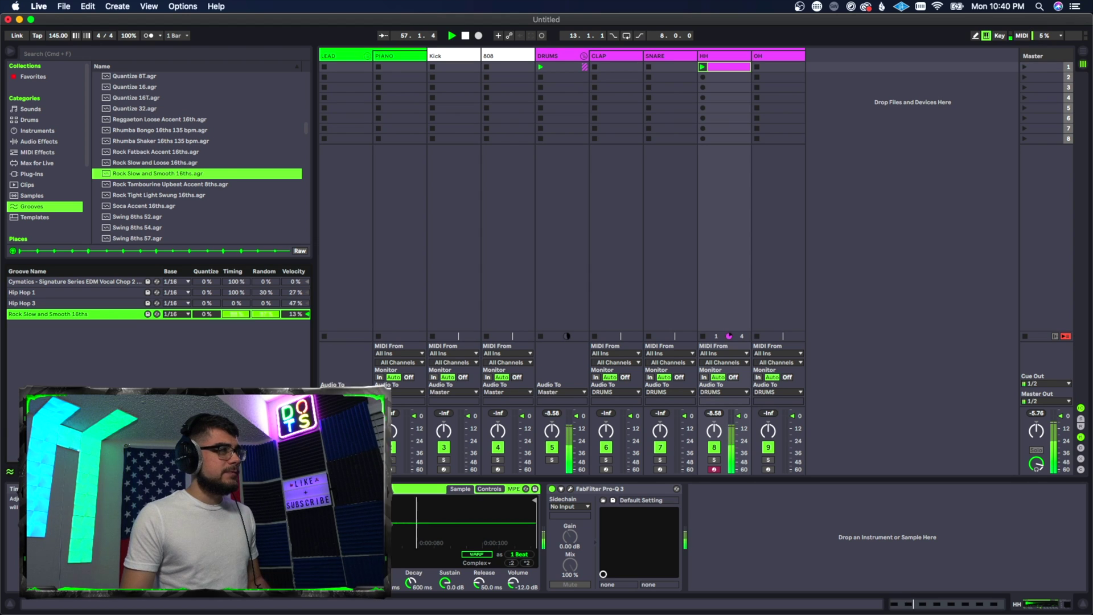
drag(240, 313, 241, 341)
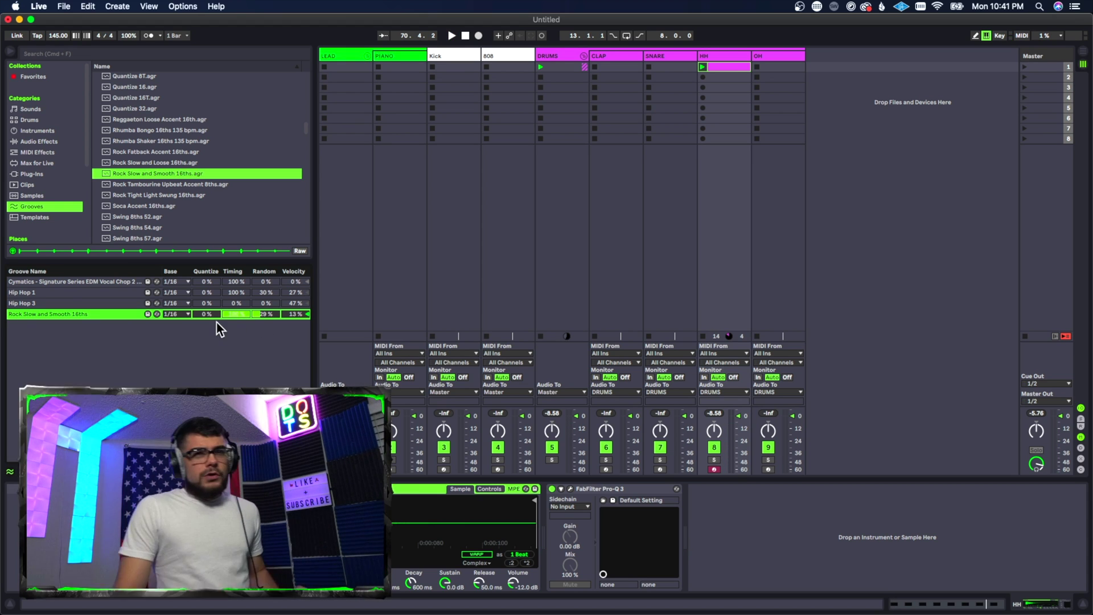
drag(223, 315, 201, 288)
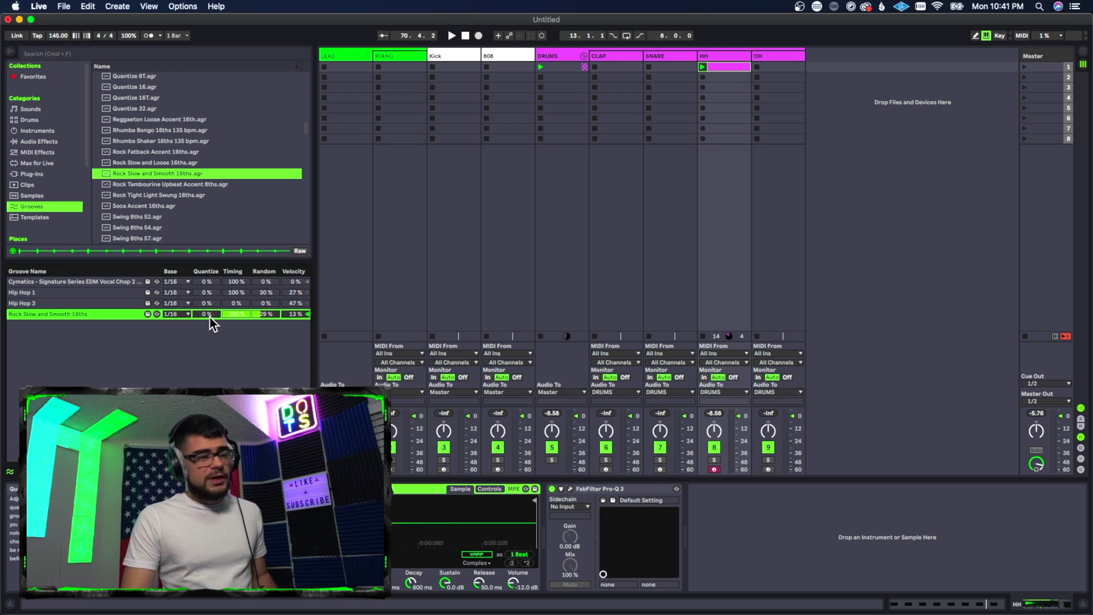
drag(264, 315, 265, 353)
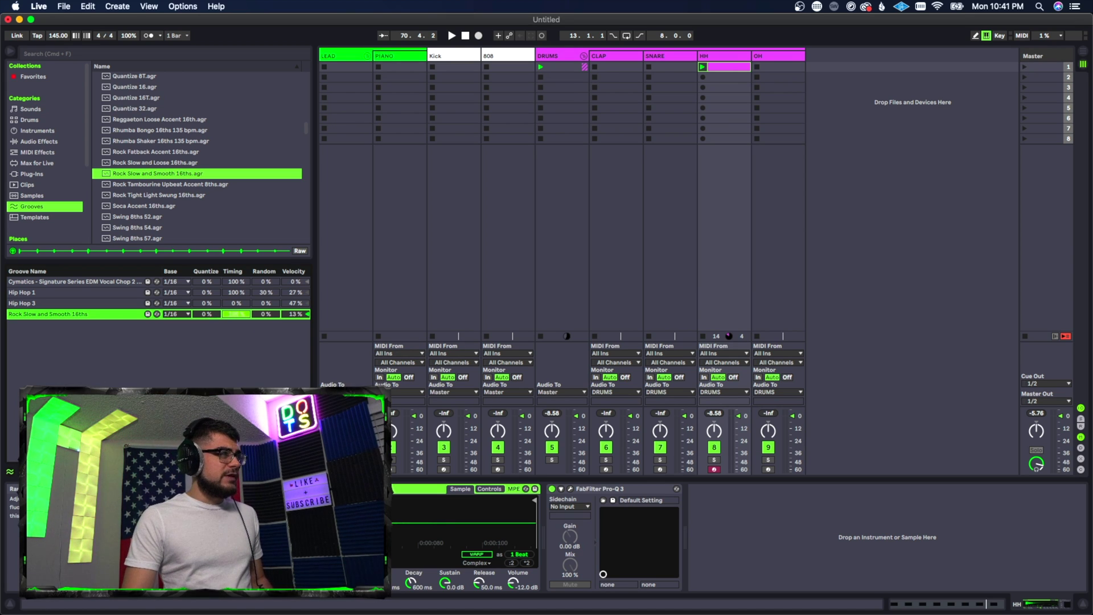
drag(300, 313, 301, 314)
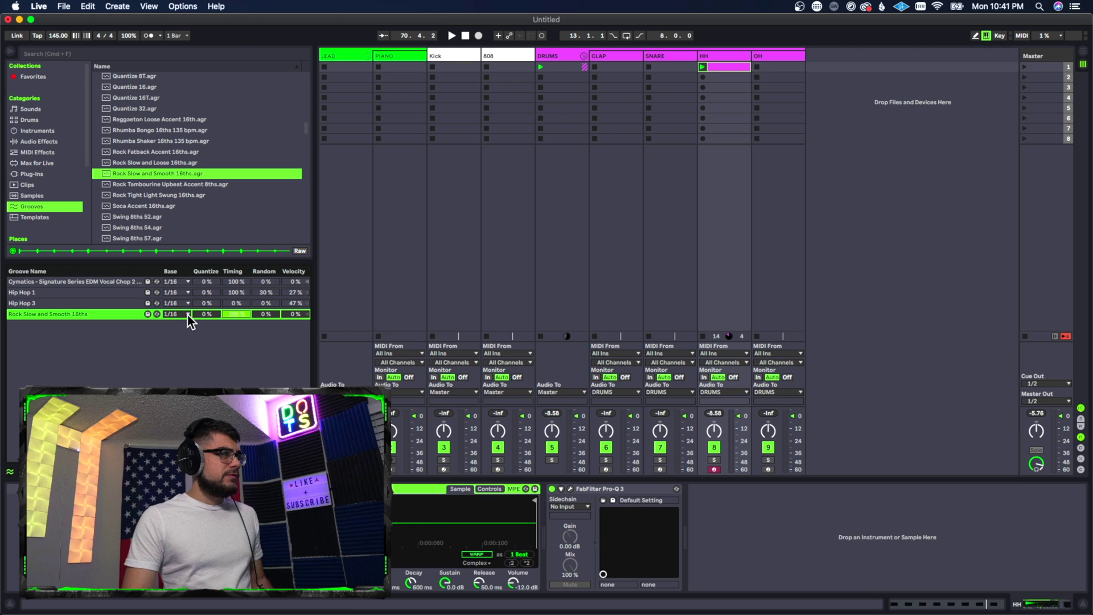
Raise the Rock Slow and Smooth 16ths Quantize amount above 7% while auditioning the hi-hat
key(space)
drag(204, 314, 205, 268)
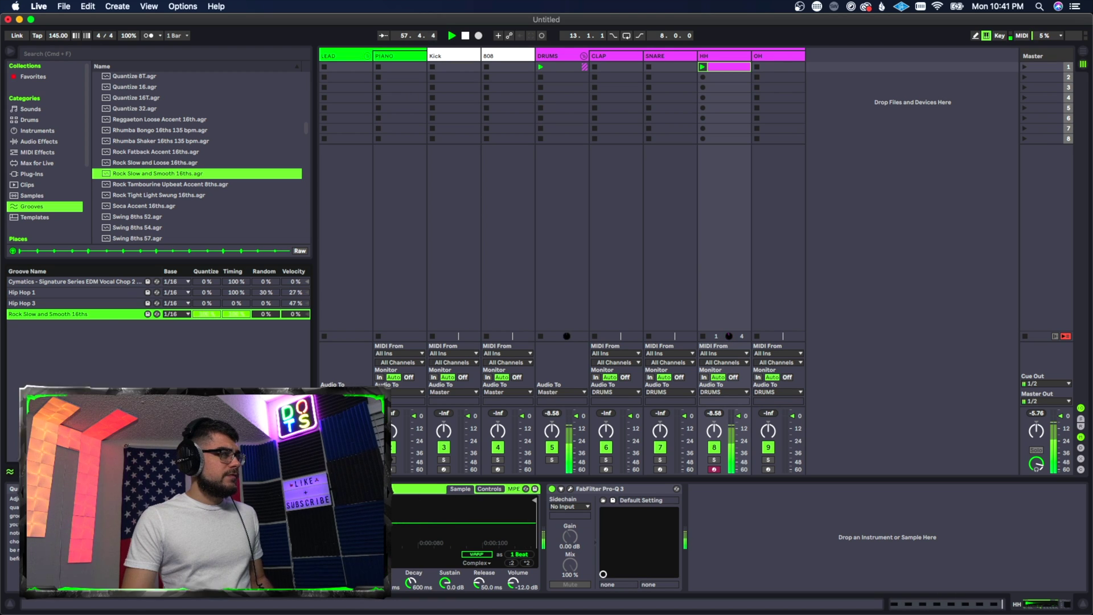
drag(205, 314, 207, 331)
key(space)
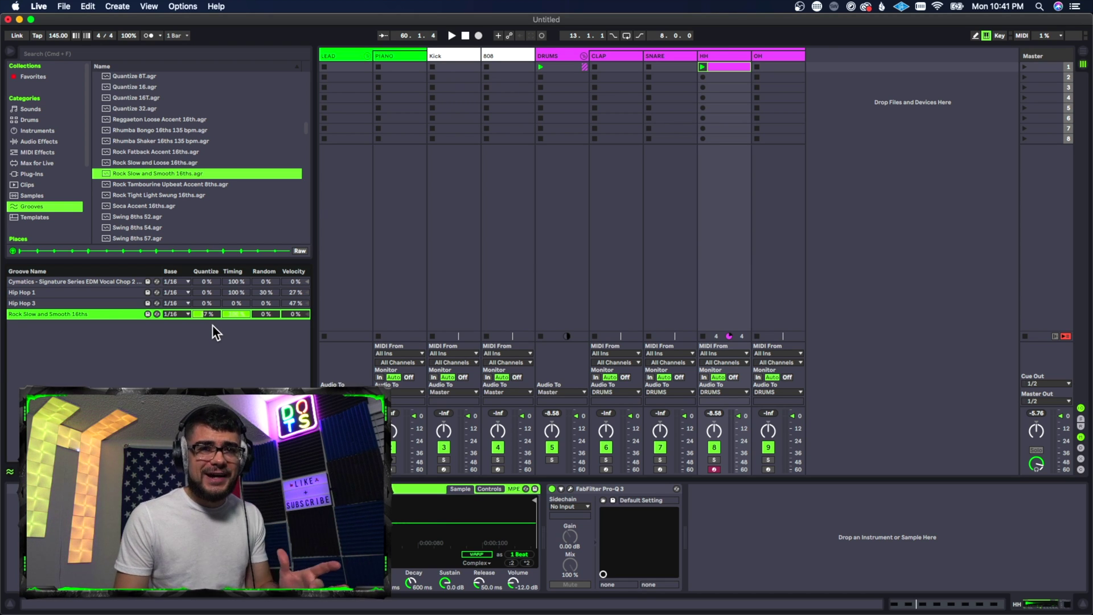
drag(213, 315, 212, 290)
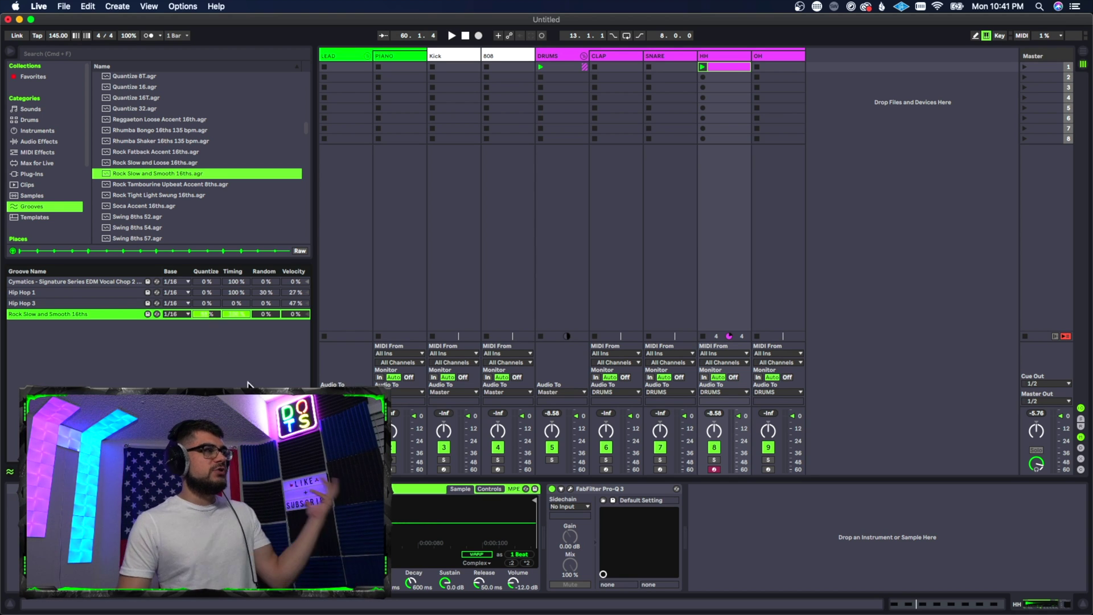
Shift all HH clip notes later, then nudge the second, third, fifth and sixth notes off-grid
double_click(723, 66)
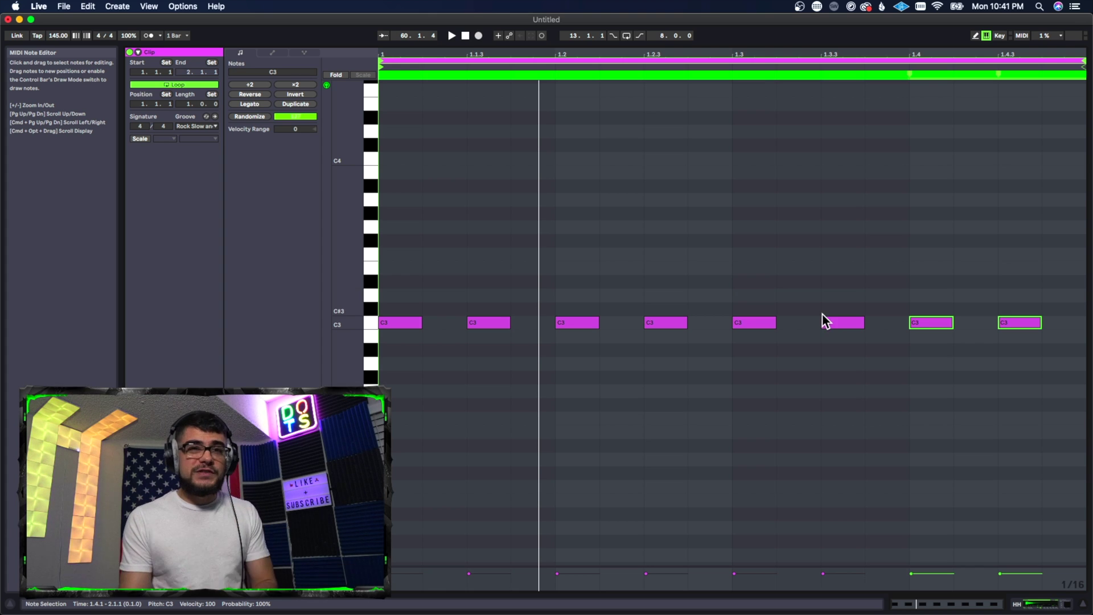
click(815, 379)
key(super+a)
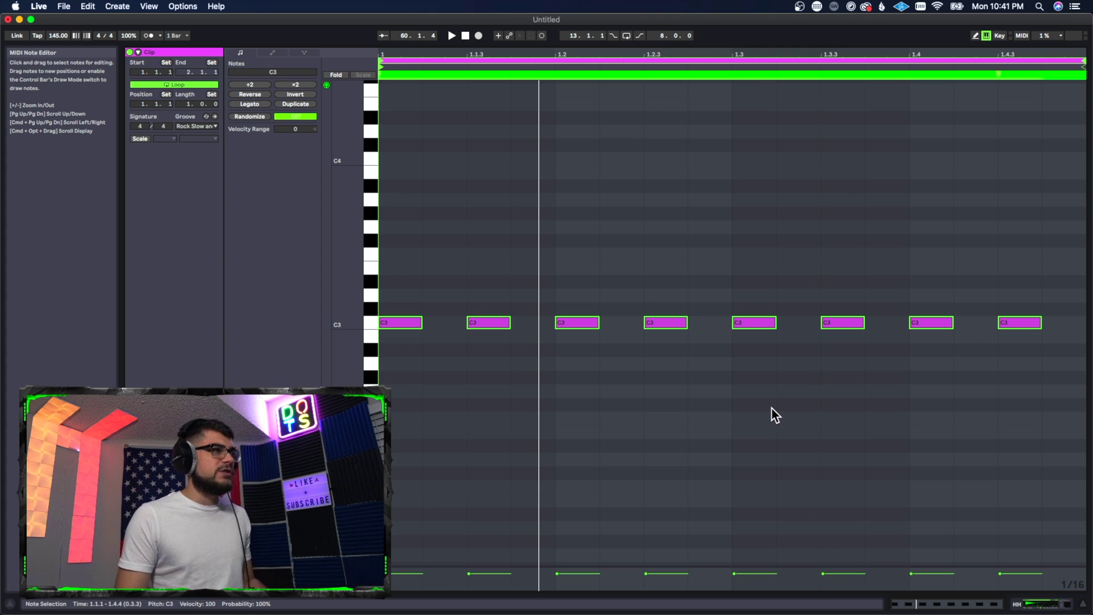
drag(398, 325, 425, 336)
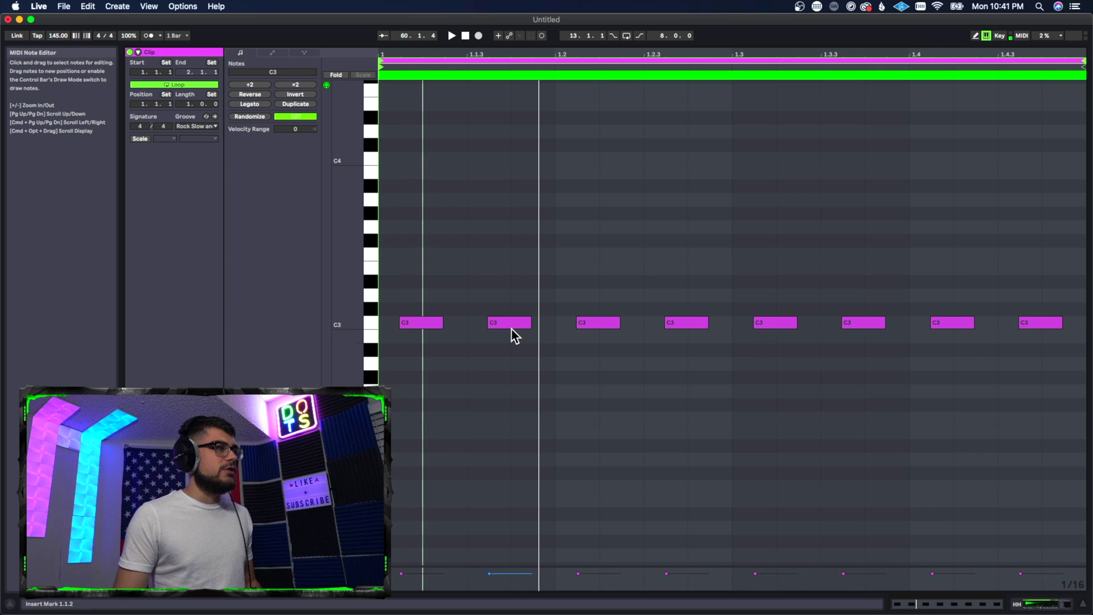
drag(511, 329, 518, 335)
drag(600, 322, 588, 327)
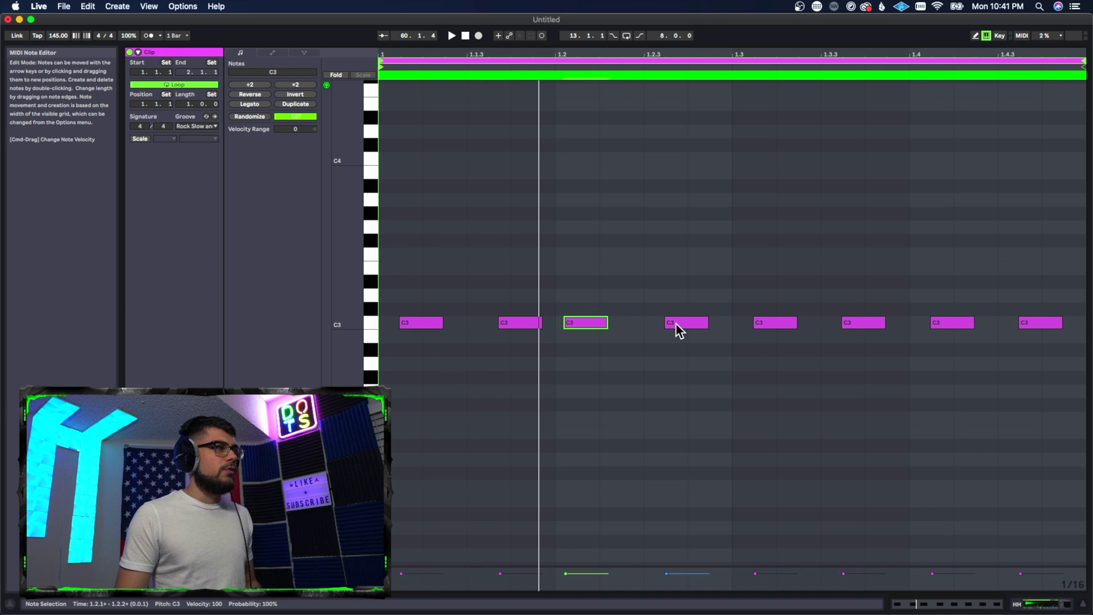
drag(774, 324, 764, 324)
drag(874, 328, 930, 323)
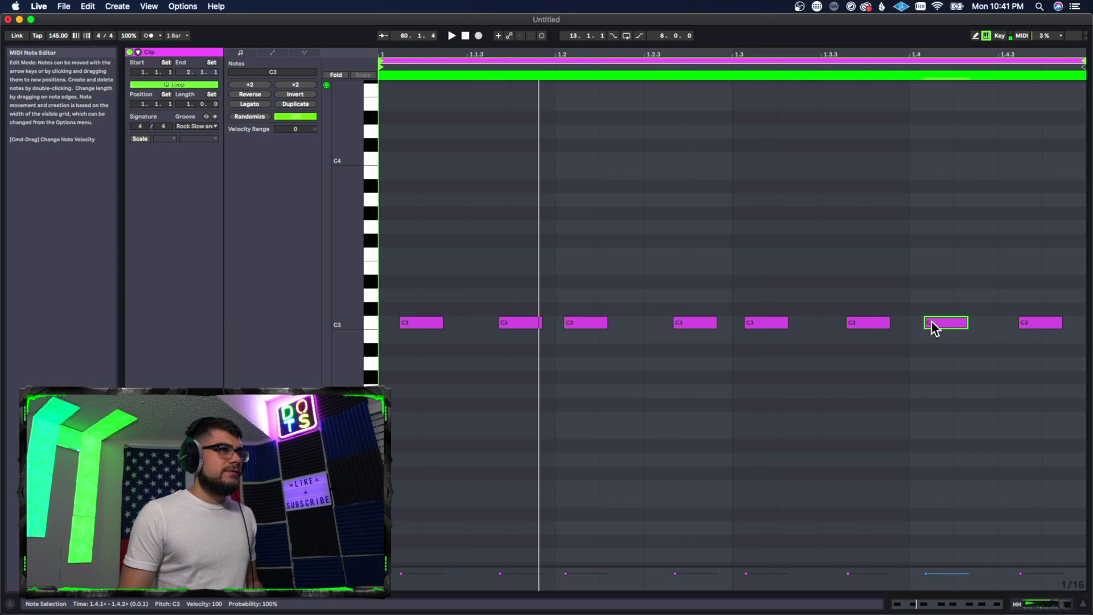
click(1033, 327)
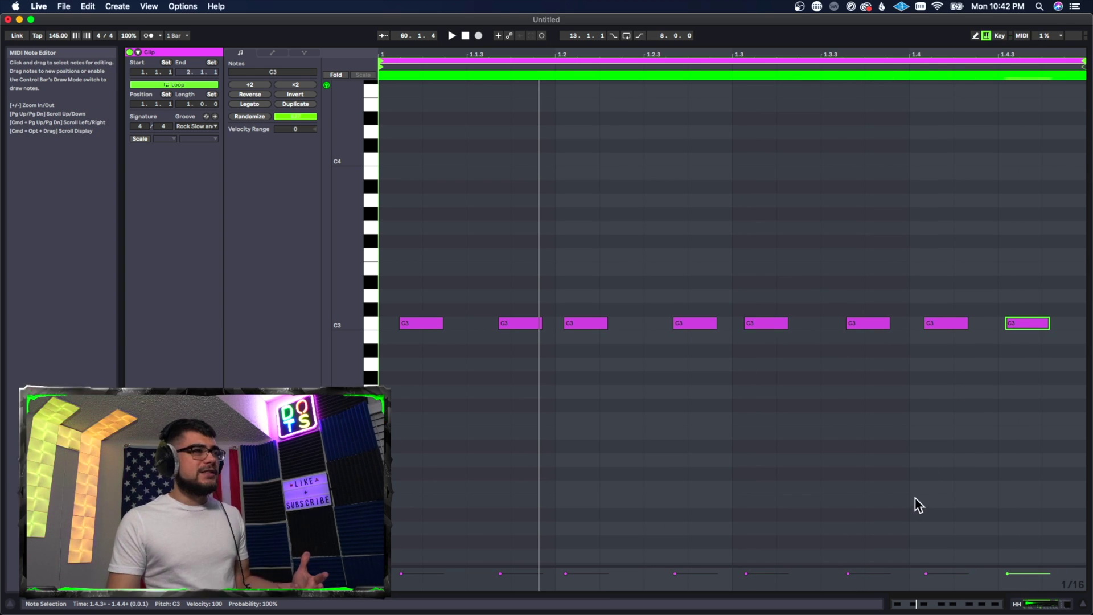
key(super+a)
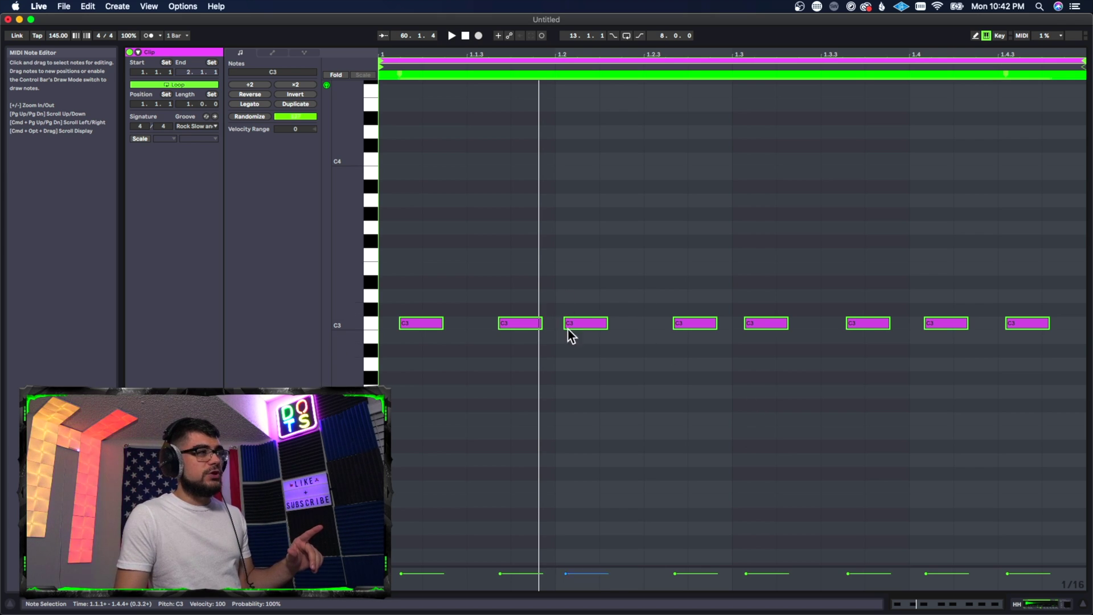
Move the third note to 1.2 and nudge it off-grid, then quantize all eight notes to 1/16
click(609, 341)
drag(696, 322, 660, 330)
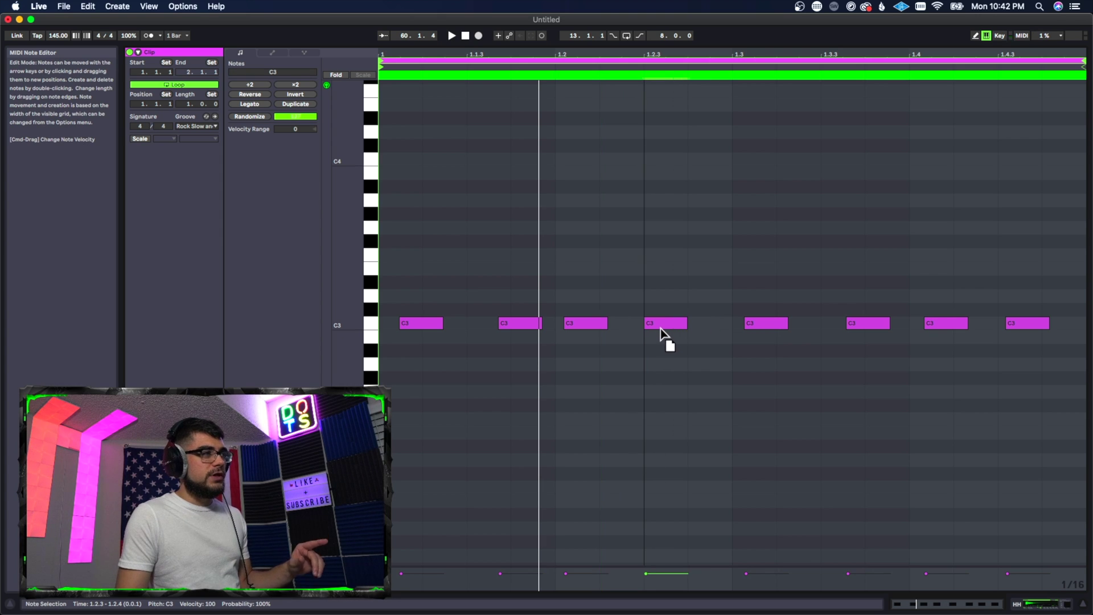
key(super+z)
drag(575, 323, 566, 323)
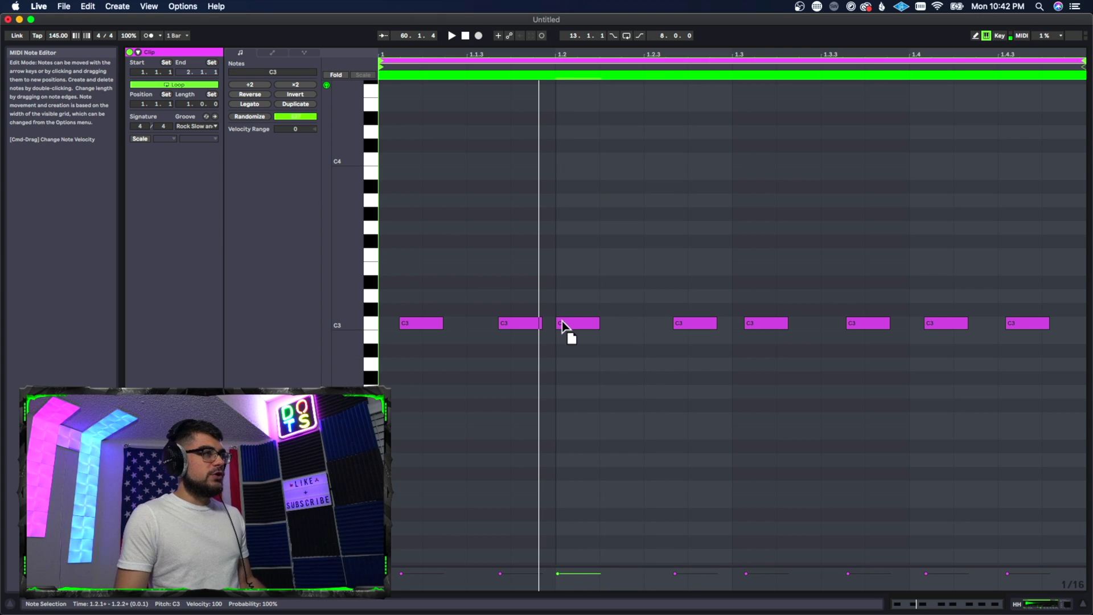
key(super+Right)
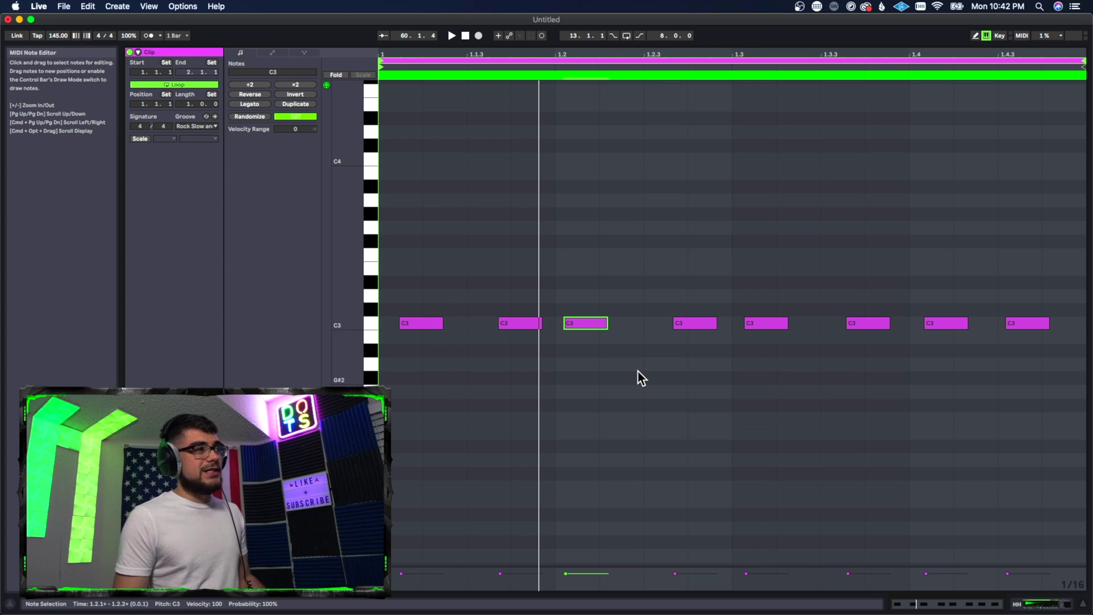
key(super+a)
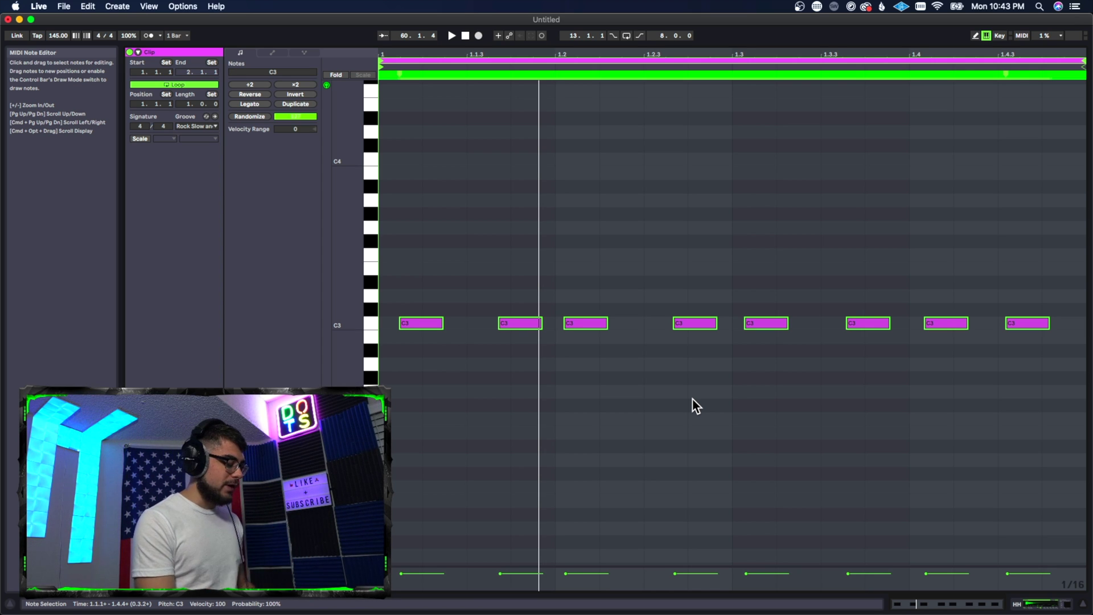
key(super+u)
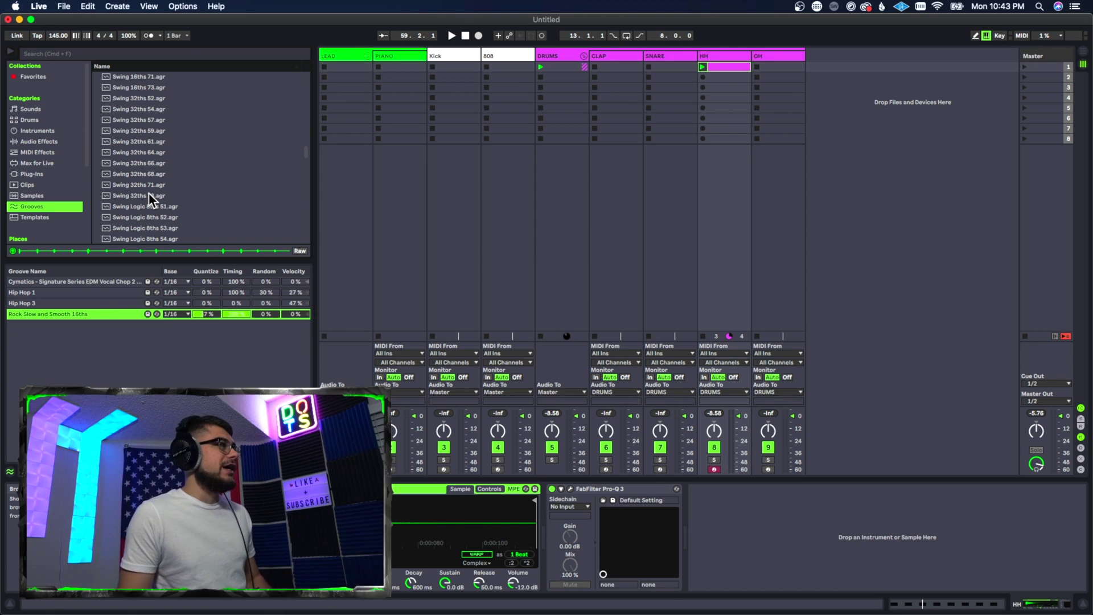
Add Swing 32ths 73 from the Grooves list, then bring in Utility Pump 8ths and Utility Wobble 4ths
double_click(149, 193)
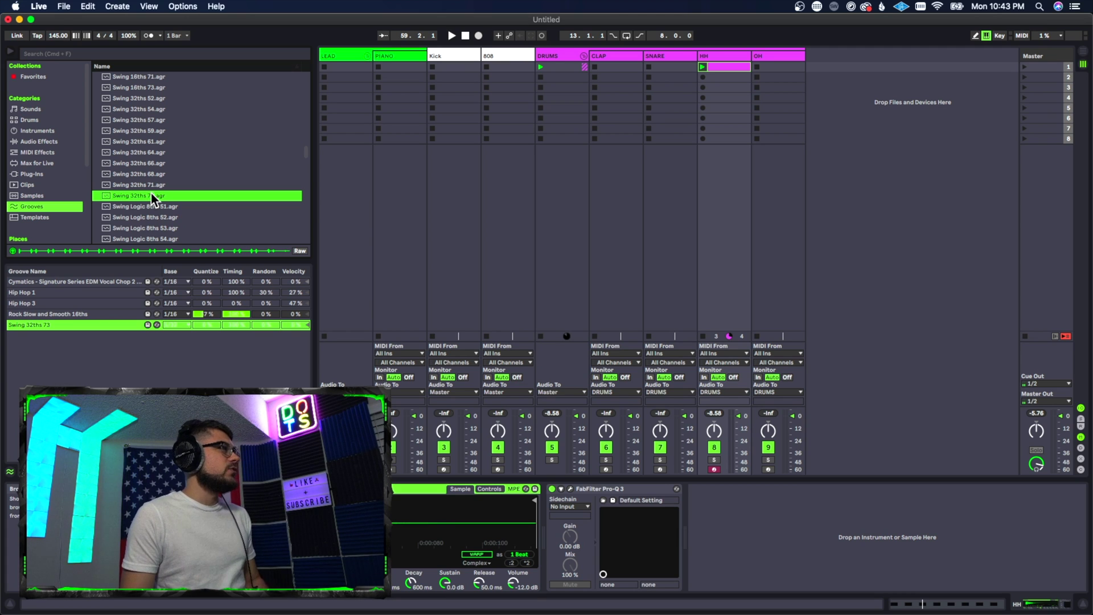
scroll(151, 196, down, 10)
scroll(147, 216, down, 3)
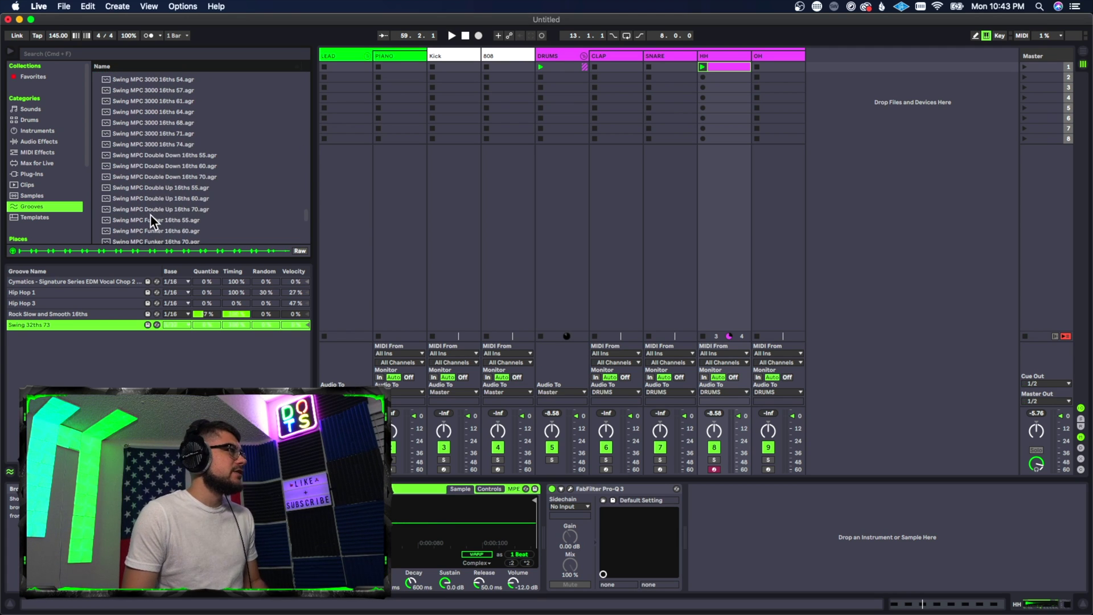
scroll(171, 206, down, 5)
scroll(169, 208, down, 8)
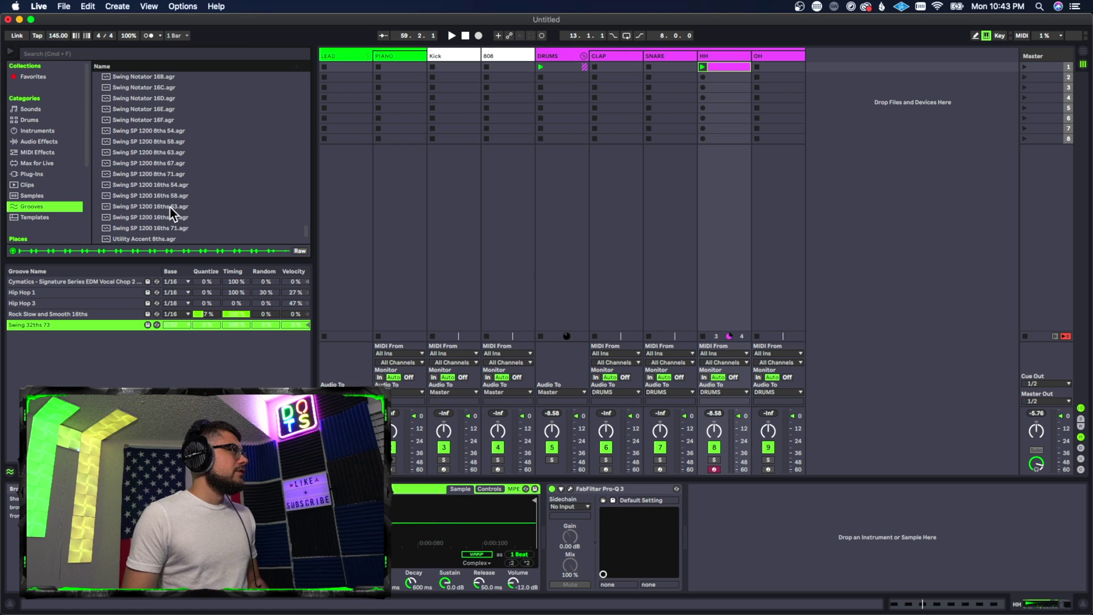
click(161, 216)
drag(159, 214, 290, 361)
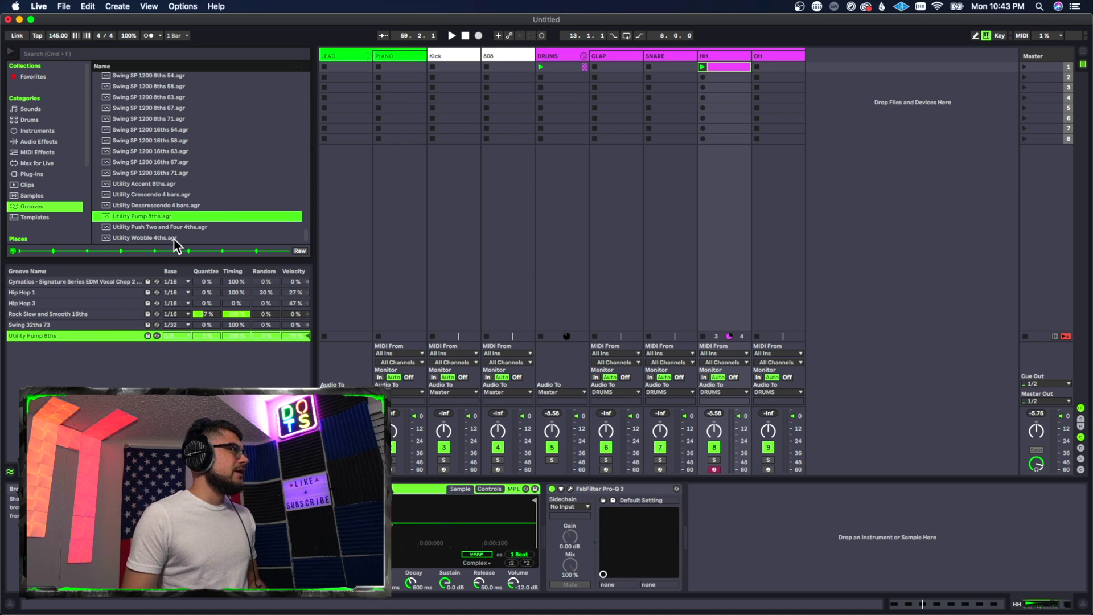
drag(190, 237, 237, 281)
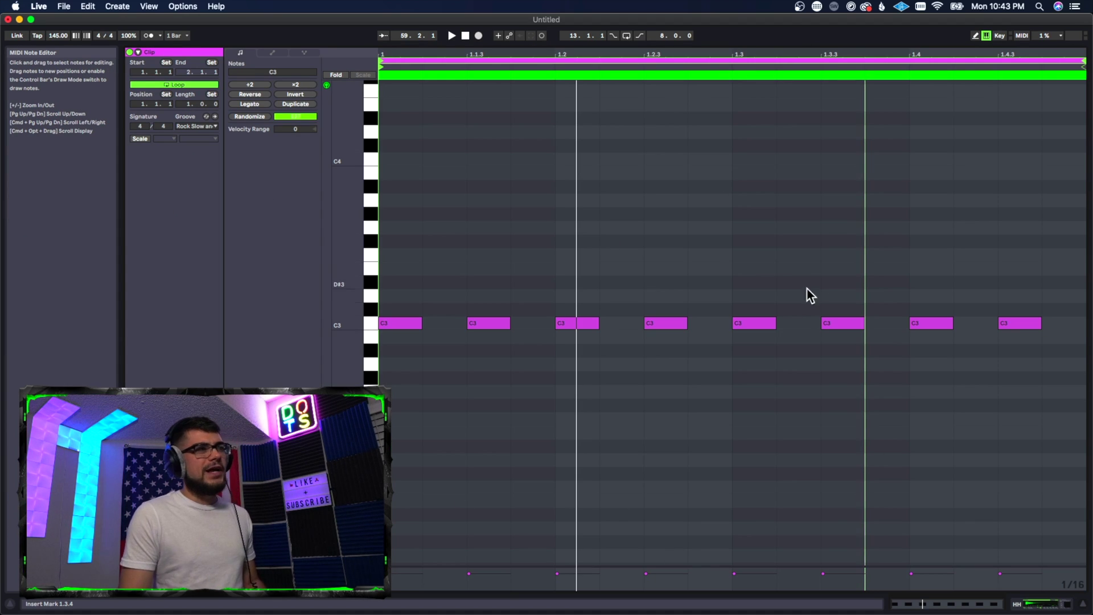
Start playback and audition the hi-hat clip with the Swing 32ths 73 groove
key(space)
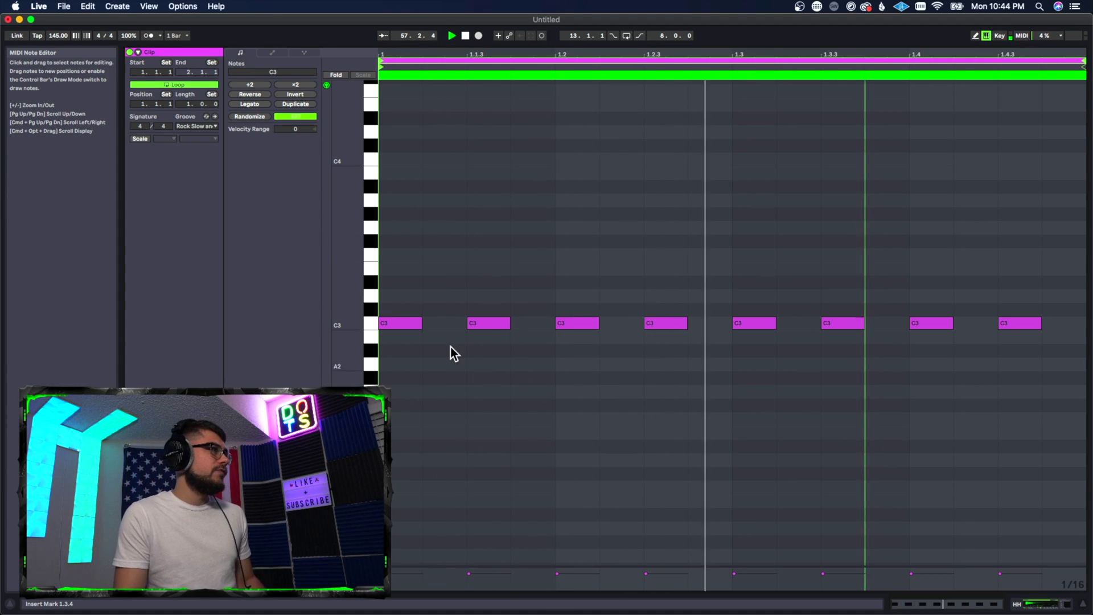
click(198, 125)
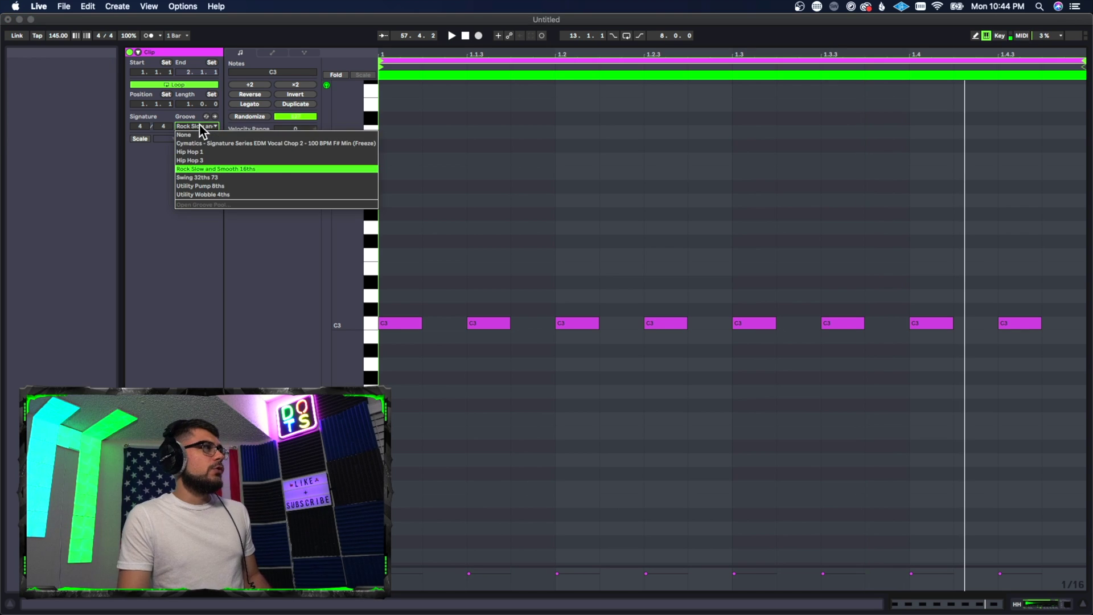
click(213, 178)
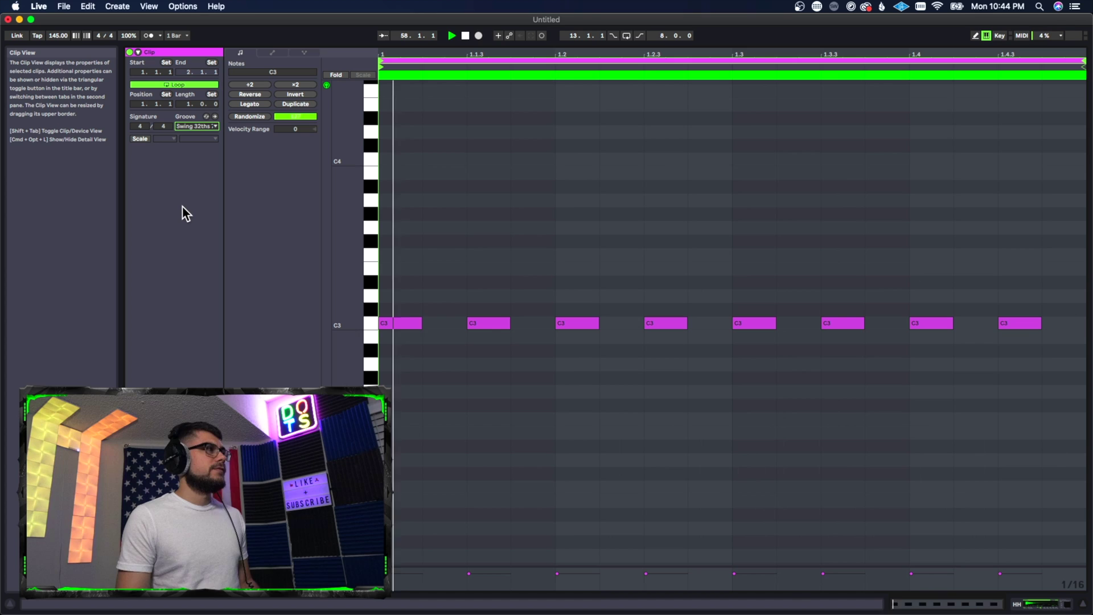
Try Utility Pump 8ths on the hi-hat clip, then settle on Utility Wobble 4ths
click(197, 126)
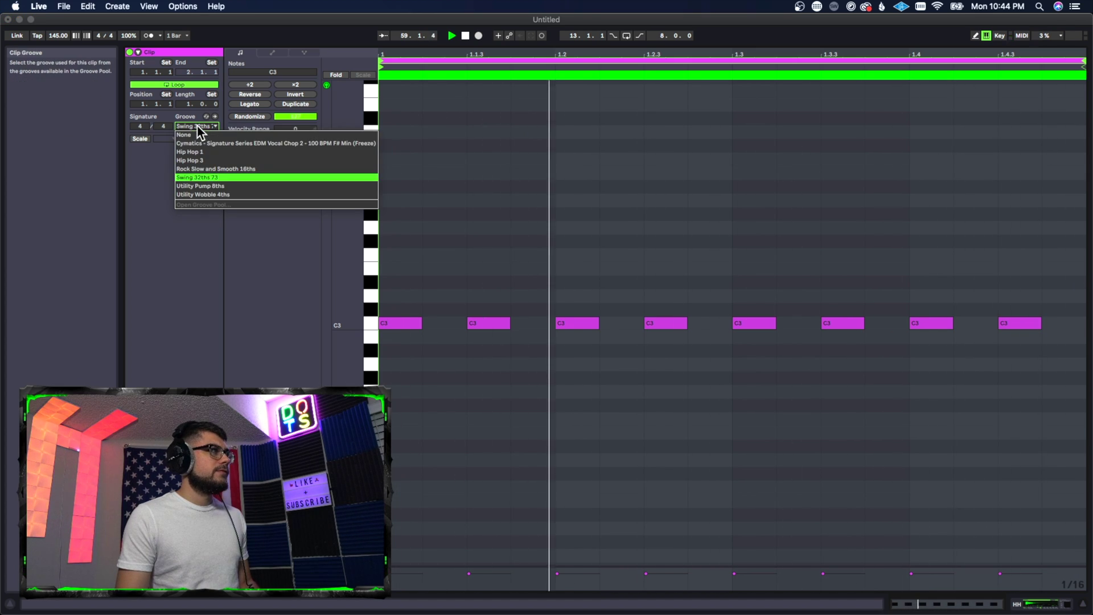
click(202, 185)
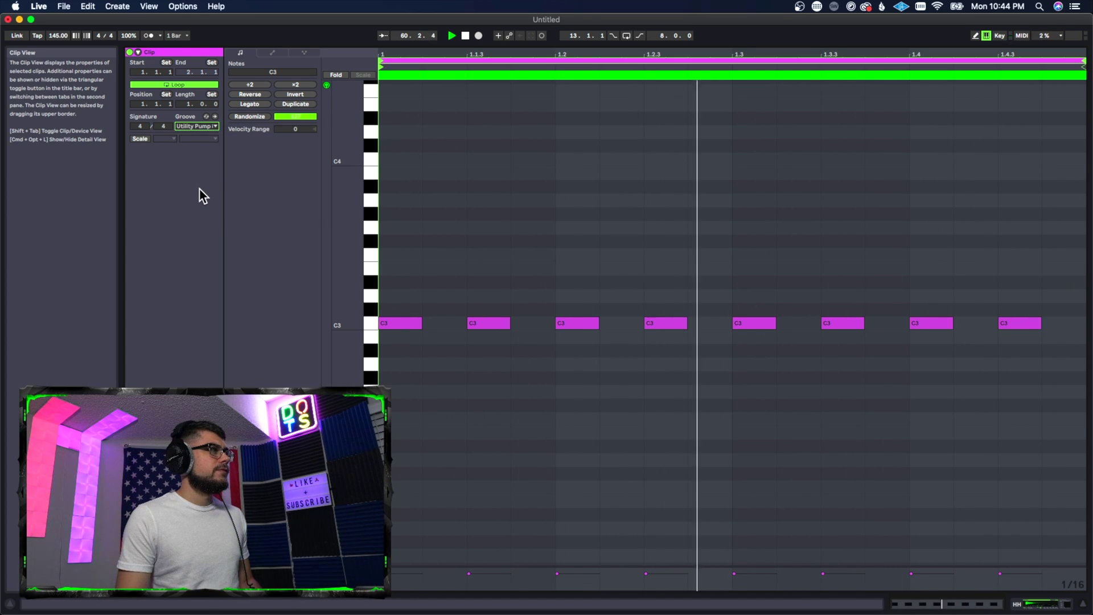
click(206, 125)
click(213, 189)
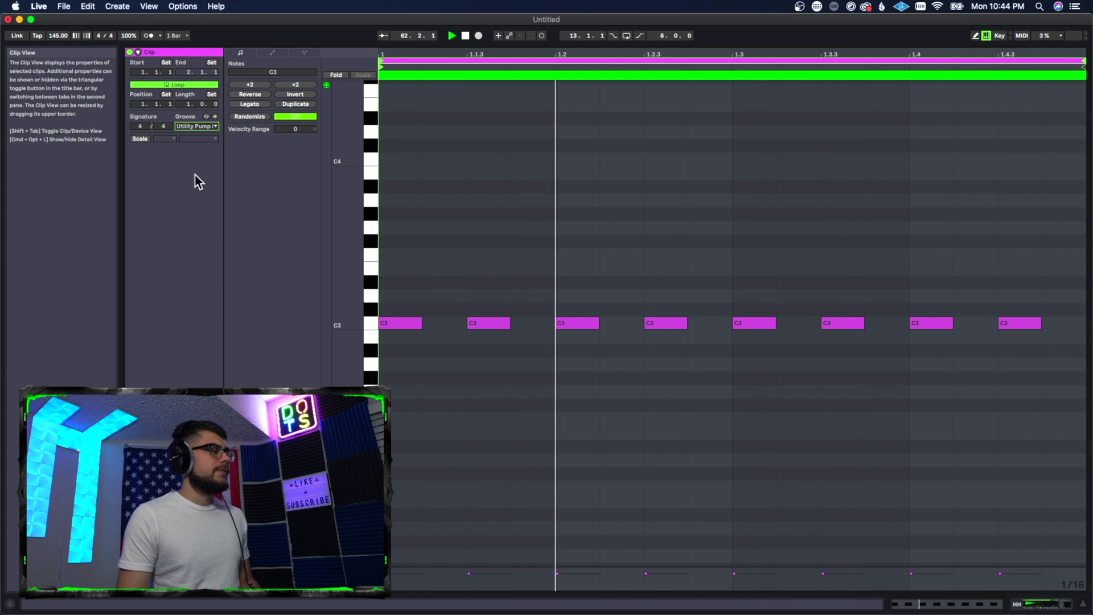
click(200, 125)
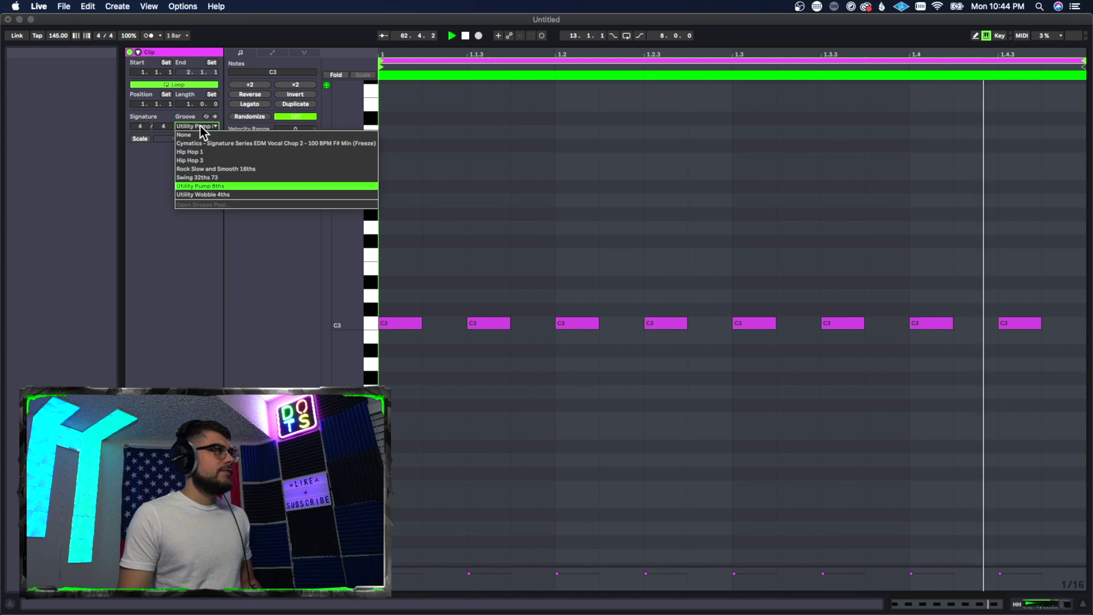
click(227, 196)
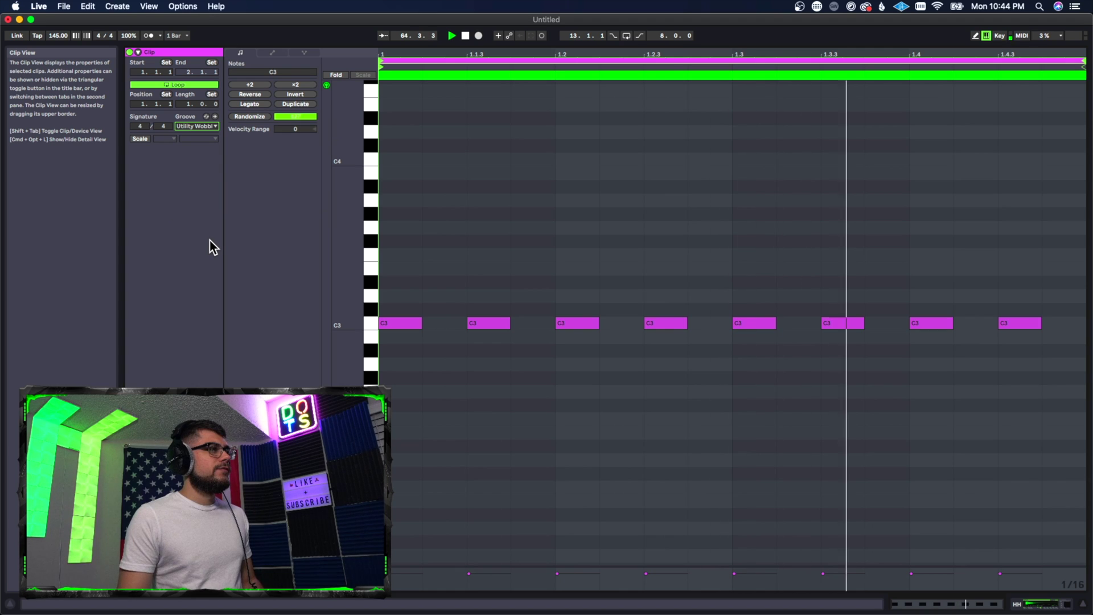